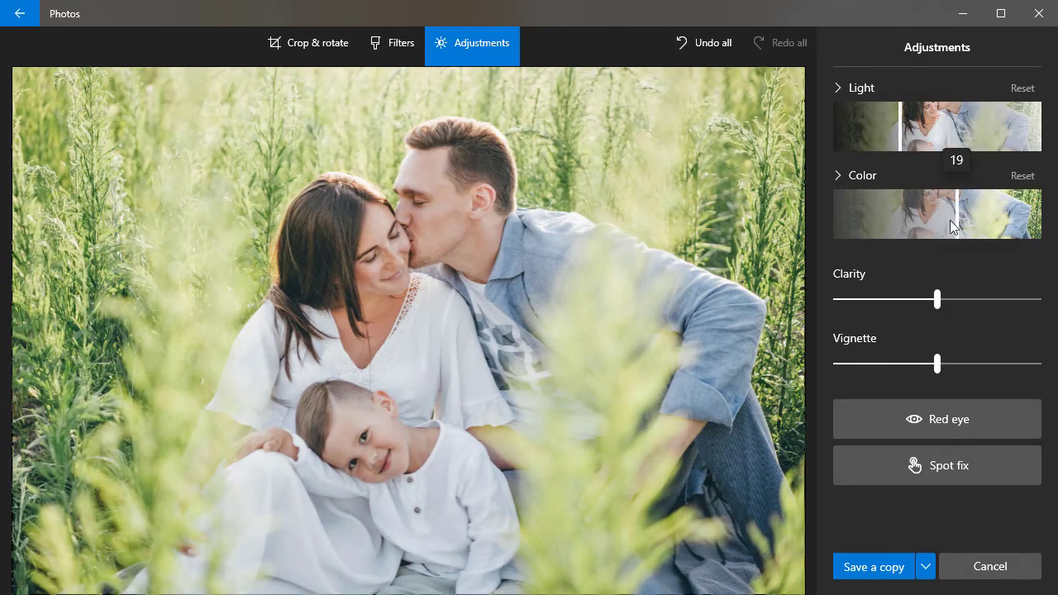
- Raise the family photo's clarity, set its vignette to 48, then auto-correct the photo batch
drag(937, 299, 959, 299)
drag(936, 363, 987, 365)
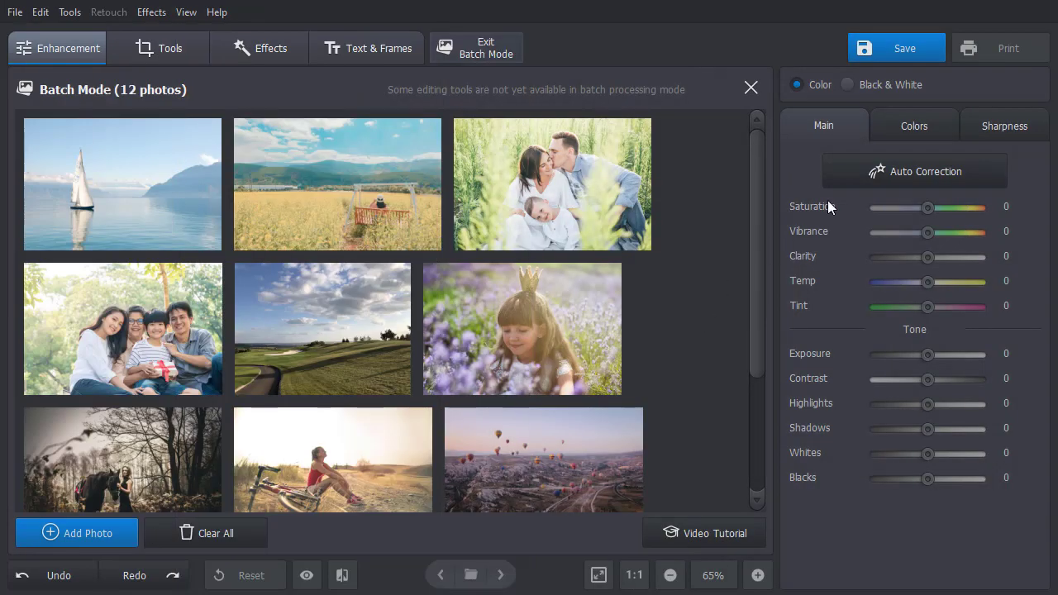
click(851, 175)
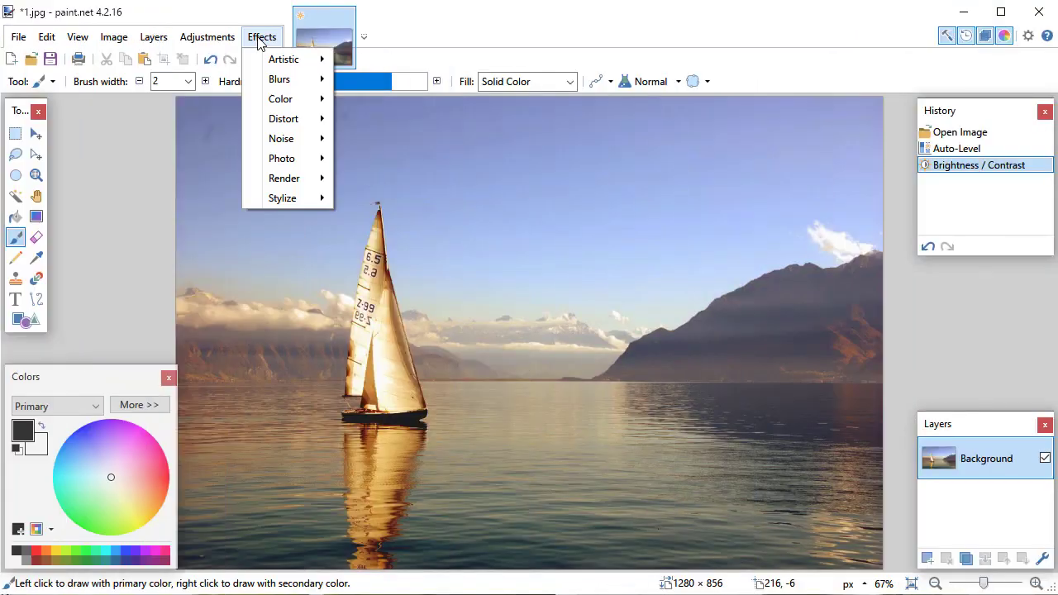
- Apply the Artistic > Oil Painting effect to the sailboat picture in paint.net
mouse_move(323, 59)
click(380, 80)
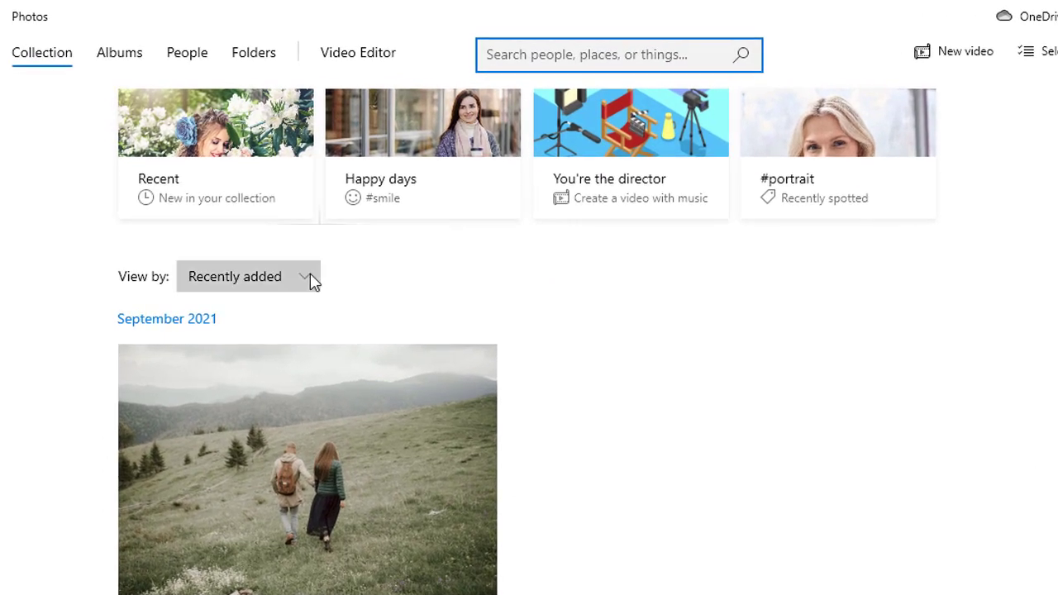
- Browse to the Pictures folder, open family photo 1.jpeg, and launch it in the editor
click(297, 270)
click(355, 287)
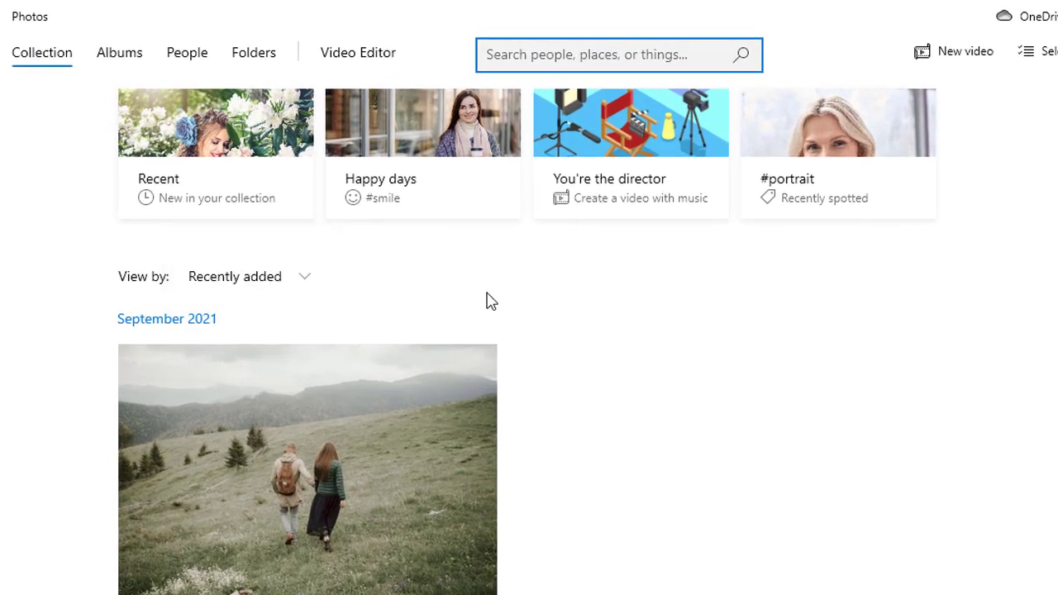
click(106, 47)
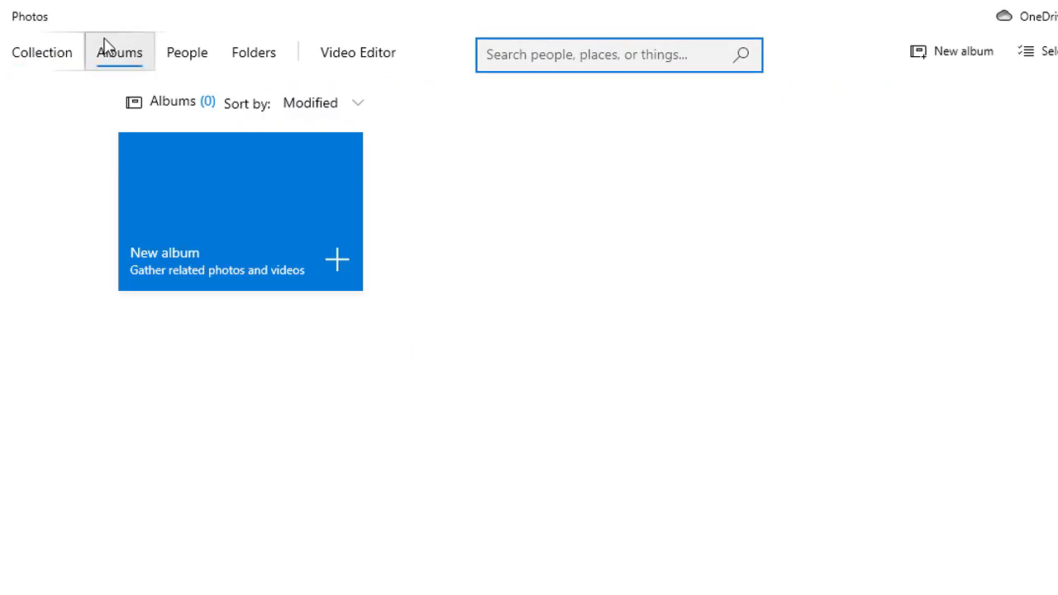
click(233, 52)
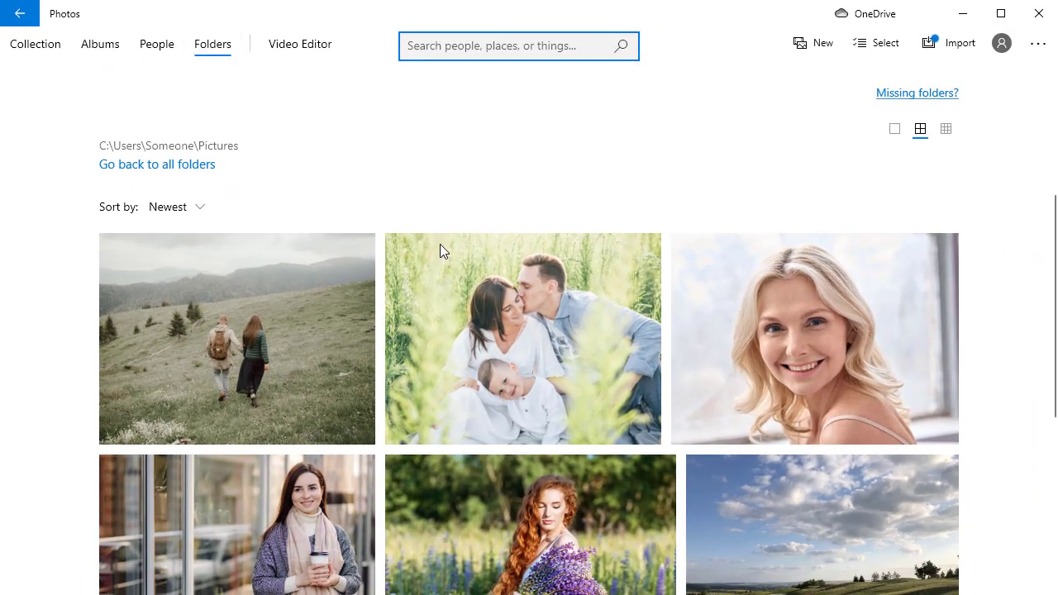
click(476, 295)
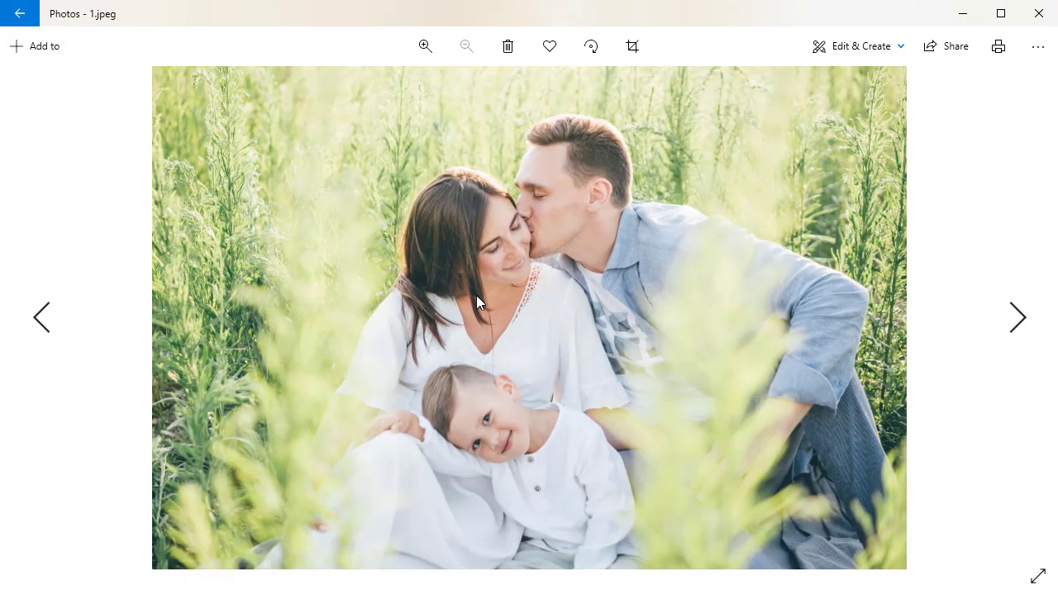
click(900, 47)
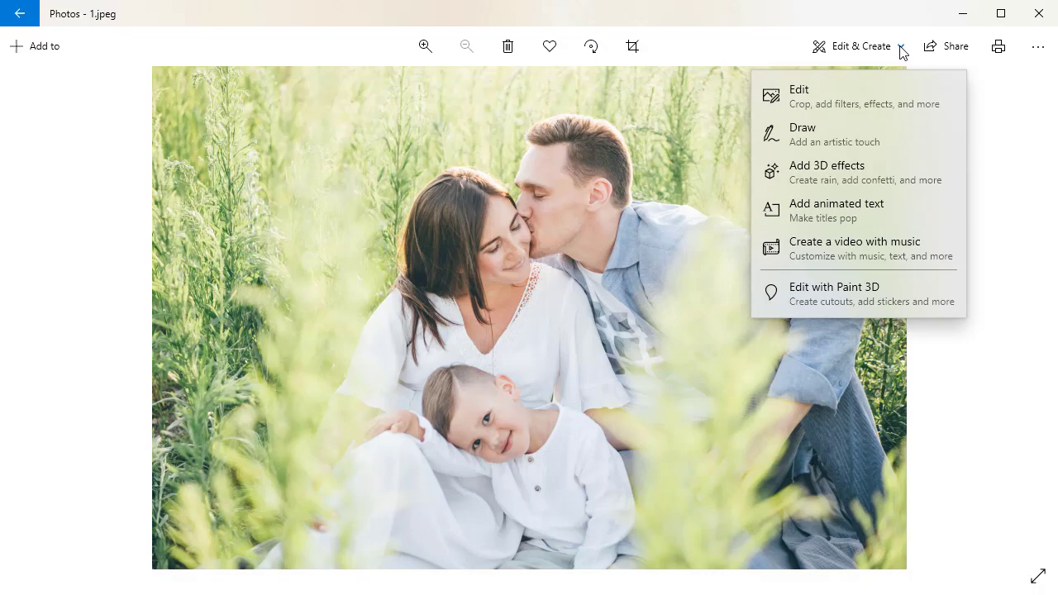
click(870, 97)
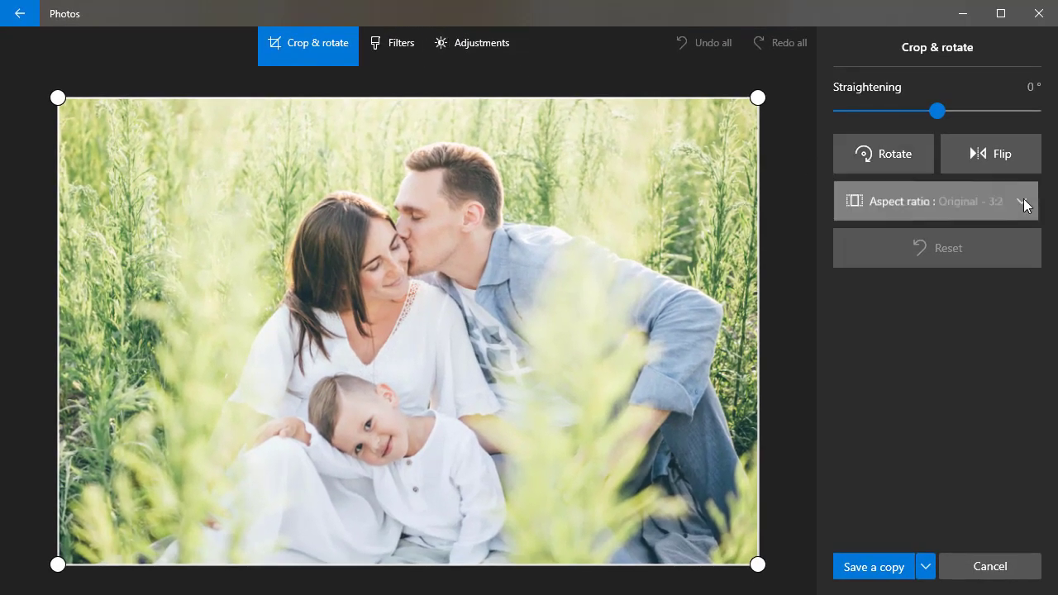
click(1024, 202)
click(1023, 203)
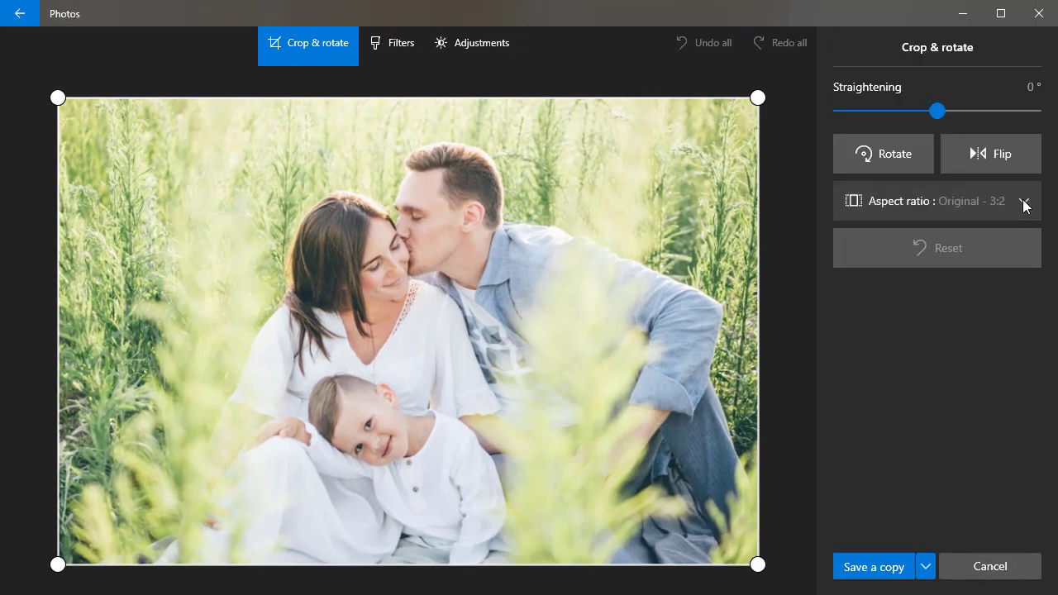
click(987, 154)
click(987, 153)
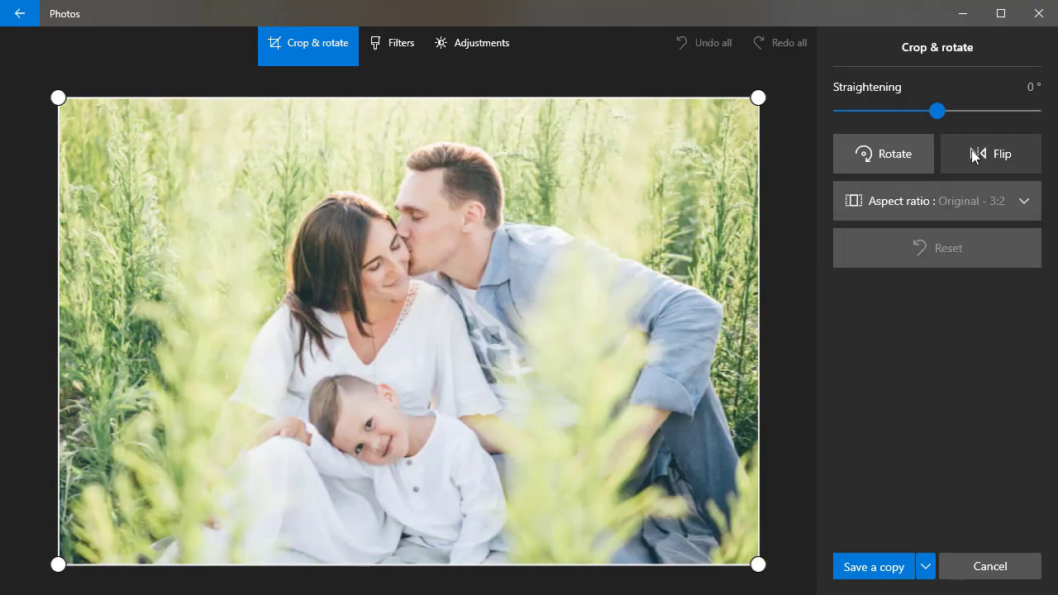
- Darken the light to -36, raise clarity to 22, and add a 48 vignette
click(489, 48)
drag(937, 127, 900, 126)
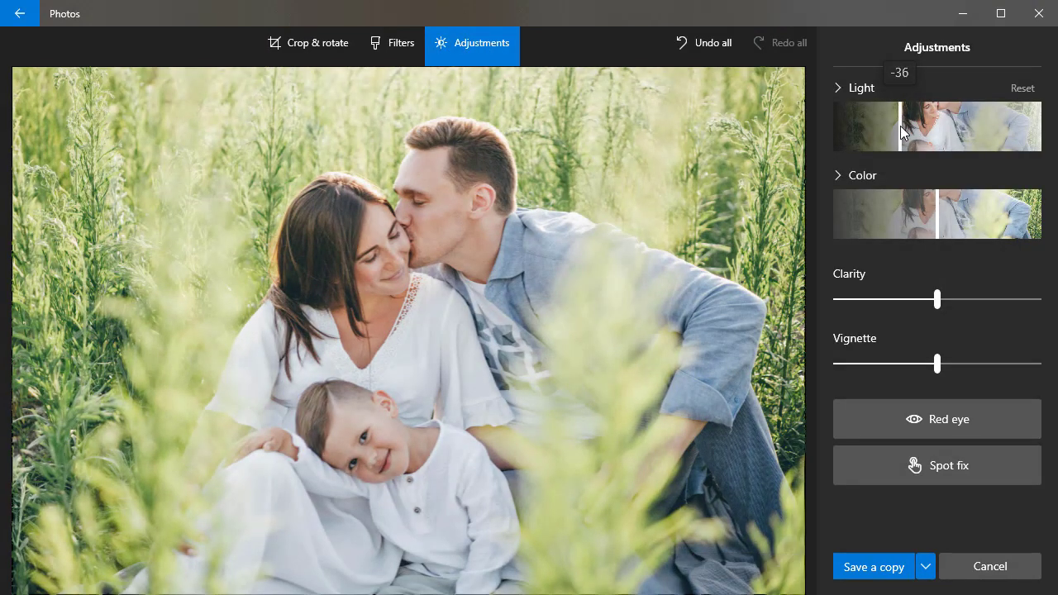
drag(936, 215, 971, 221)
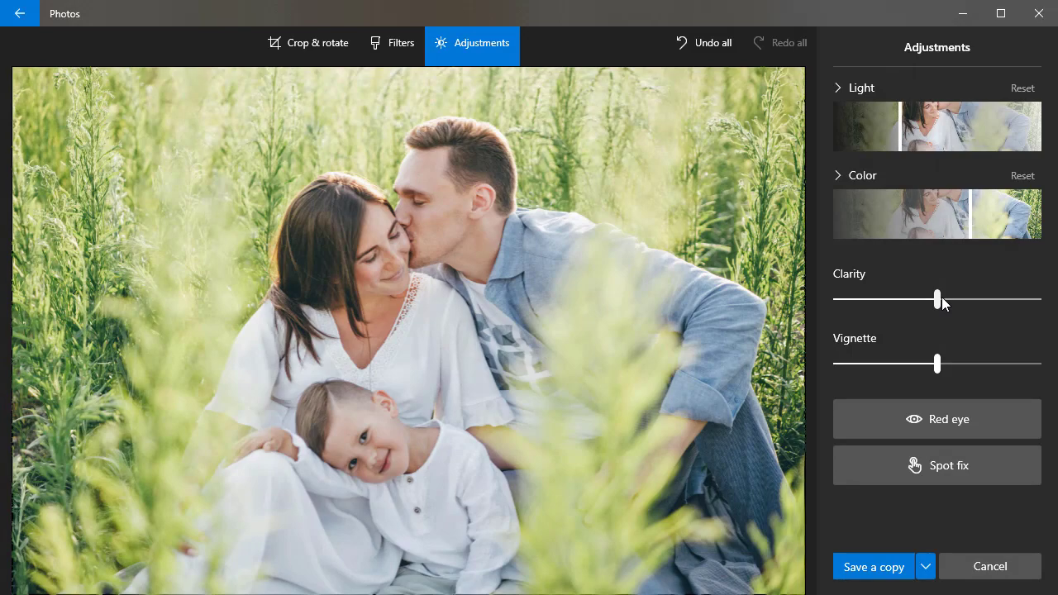
drag(941, 296, 960, 298)
drag(937, 364, 987, 369)
- Raise contrast to 23, lower exposure and highlights slightly, and lift shadows to 25
click(847, 88)
drag(937, 204, 959, 215)
drag(938, 263, 928, 263)
drag(937, 322, 928, 321)
drag(937, 380, 957, 382)
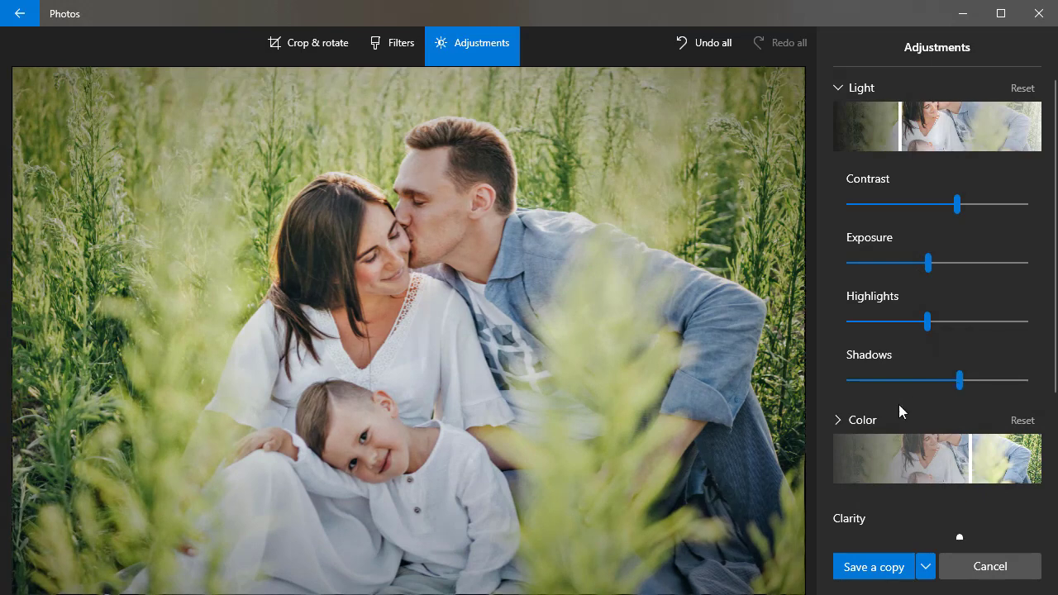
- Shift the tint to -17 and warm the photo up to 20
click(860, 420)
drag(1053, 323, 1049, 454)
drag(937, 306, 928, 306)
drag(937, 364, 953, 365)
- Try the Rouge, Burlesque and Mercury filters, then settle on Sunscreen at 31% intensity
click(392, 46)
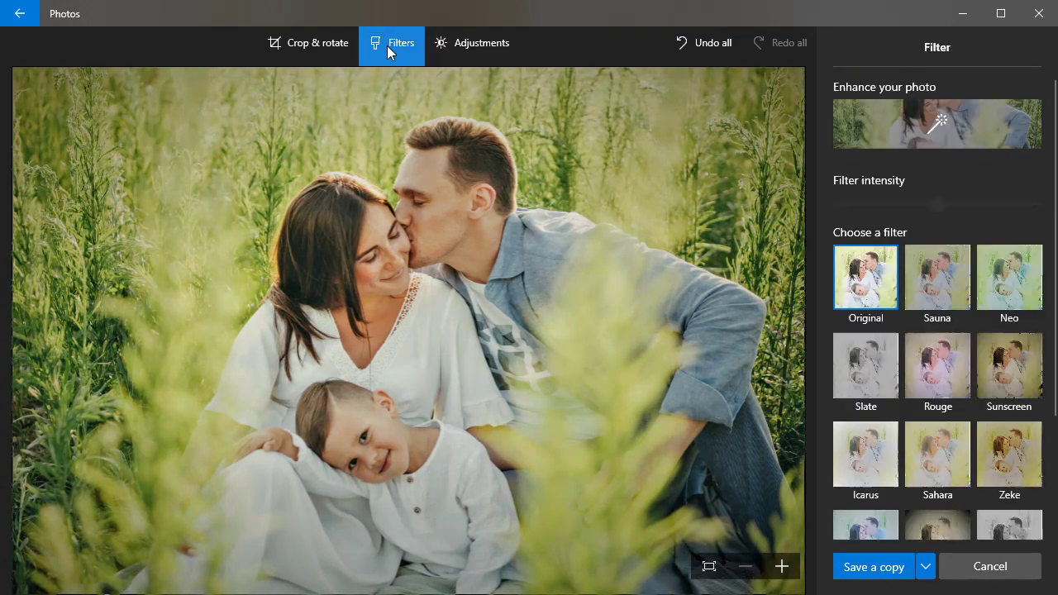
click(1016, 375)
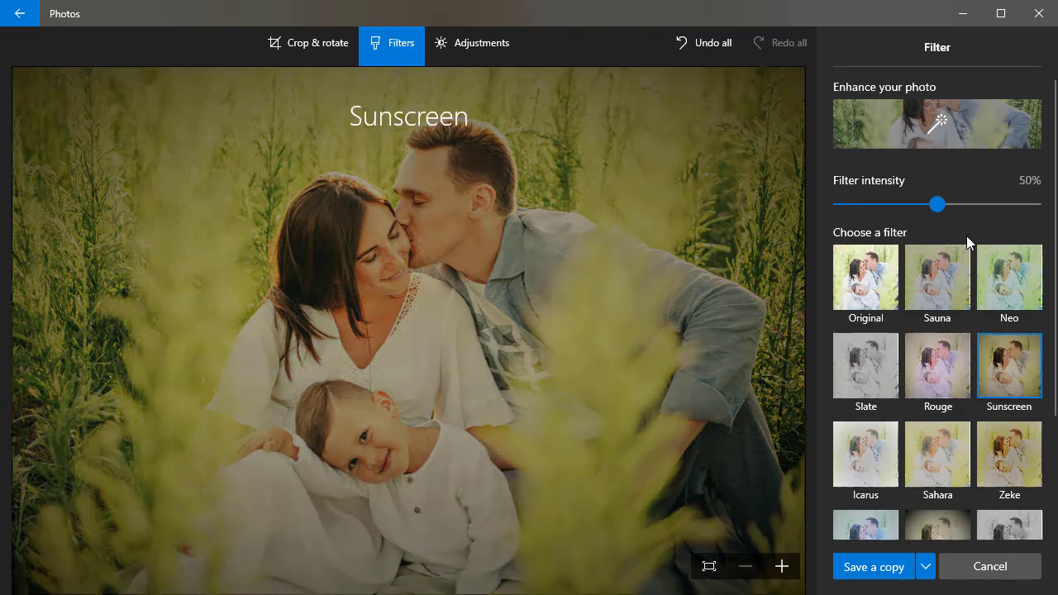
drag(938, 205, 885, 204)
drag(1051, 261, 1046, 383)
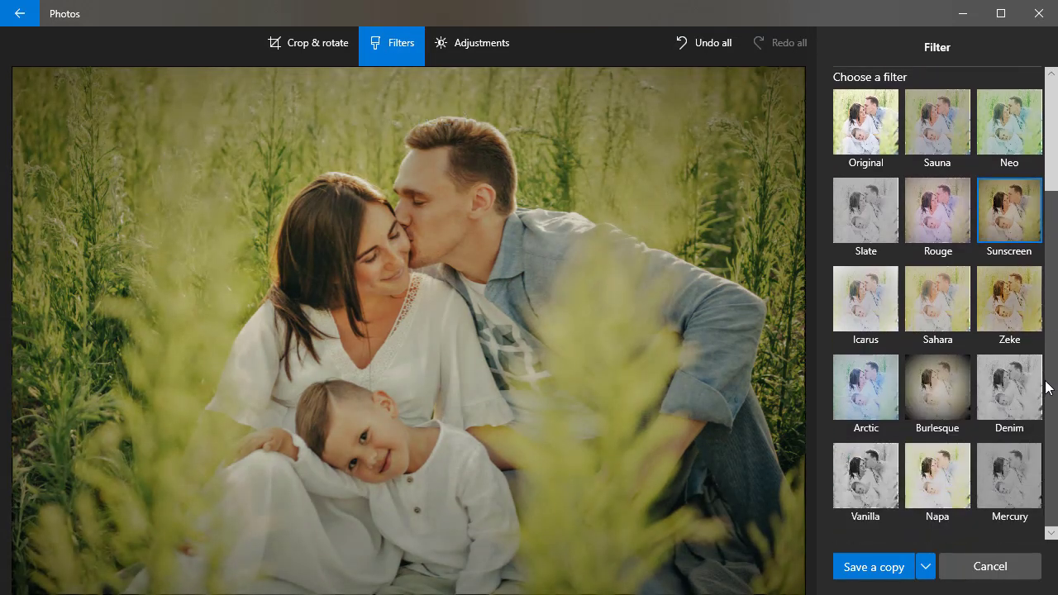
click(922, 214)
click(925, 373)
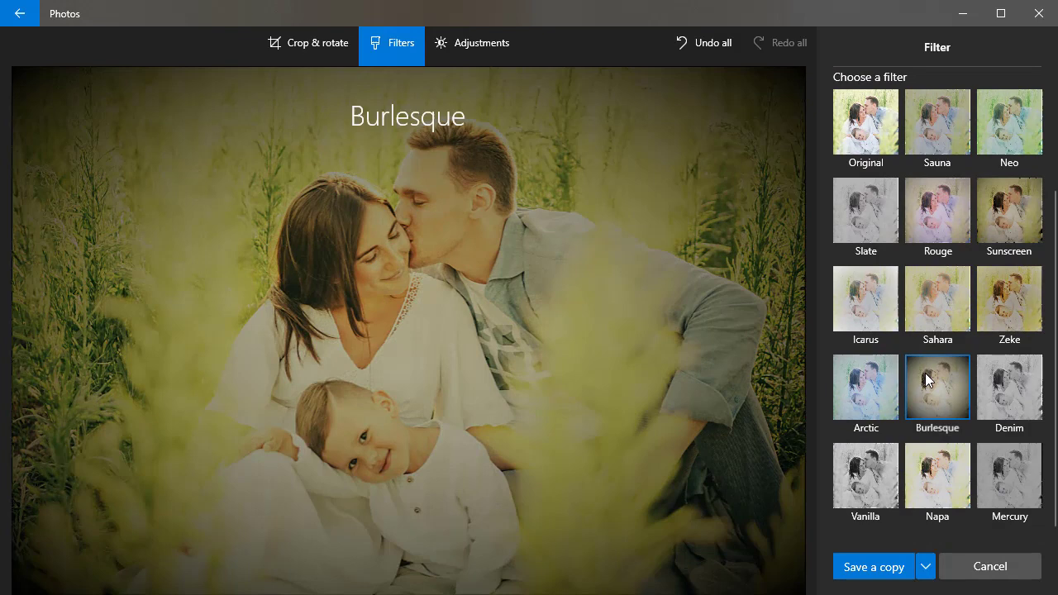
click(998, 467)
click(1013, 213)
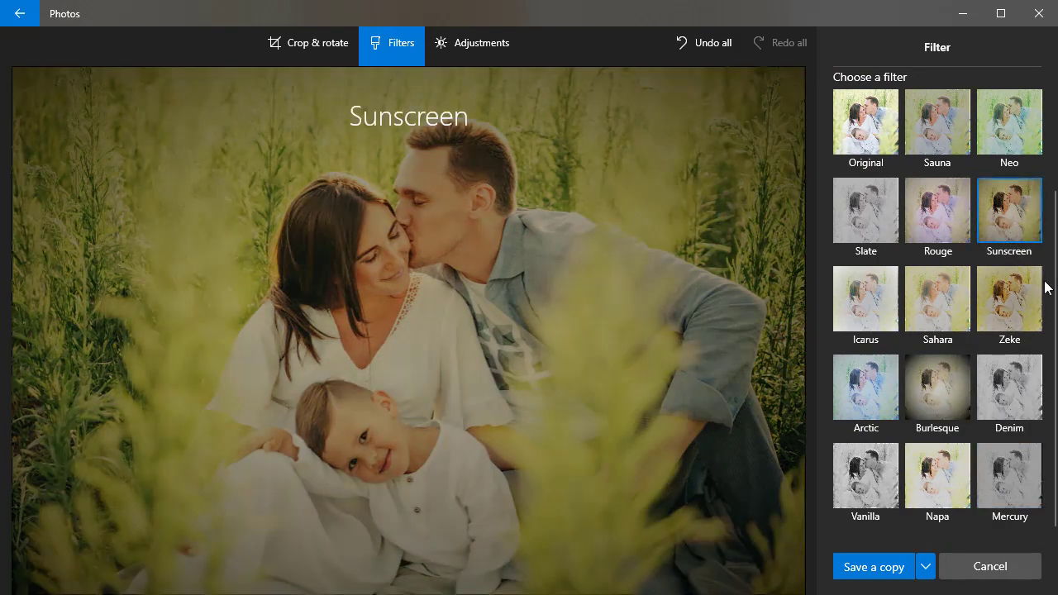
scroll(1043, 283, up, 3)
drag(938, 204, 899, 207)
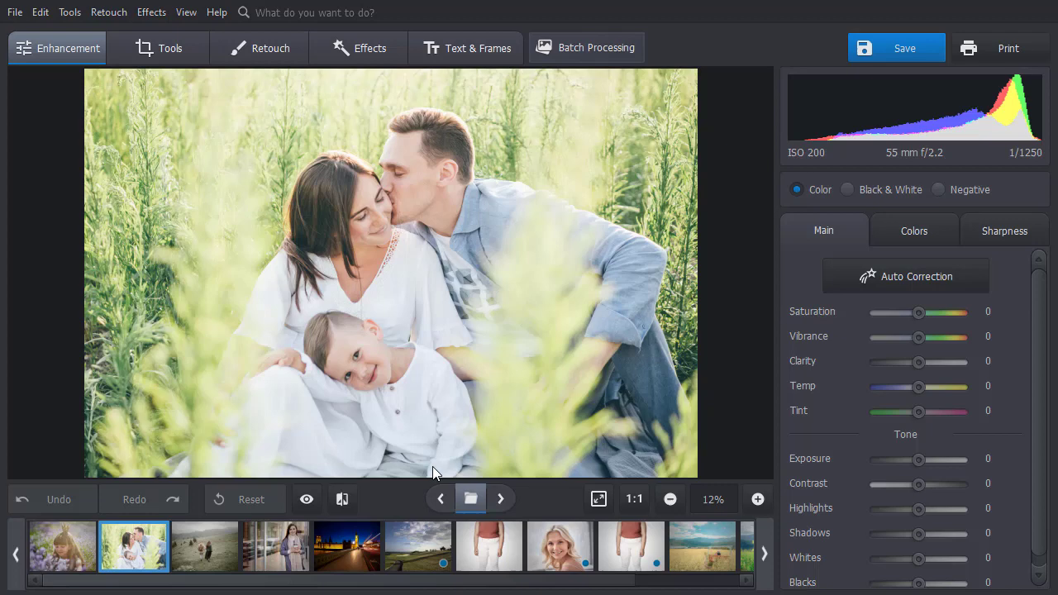
- Open the sailboat lake photo, enlarge the view, and apply auto correction
drag(262, 579, 455, 586)
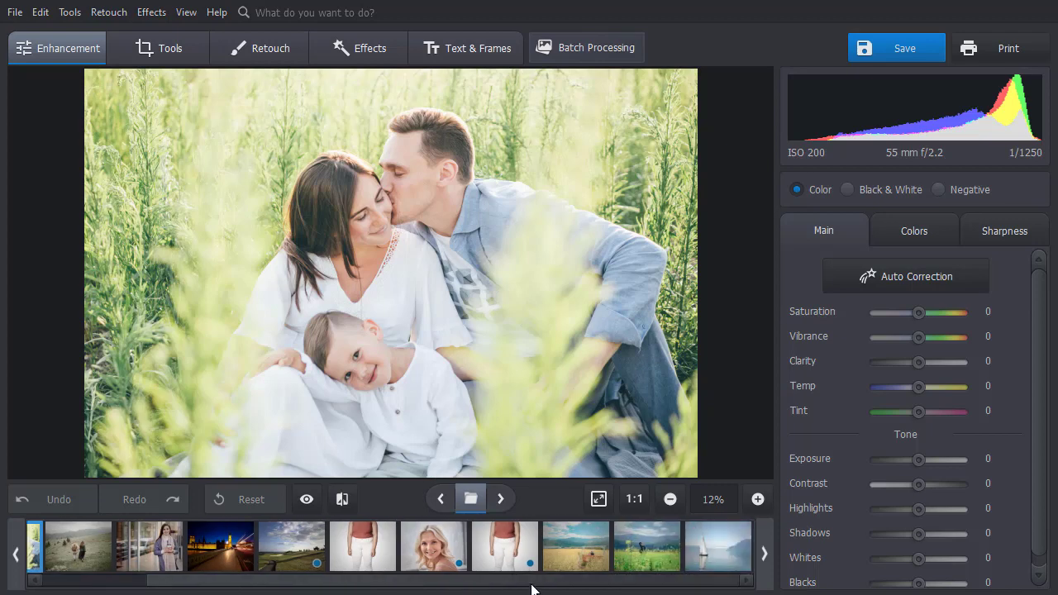
click(731, 542)
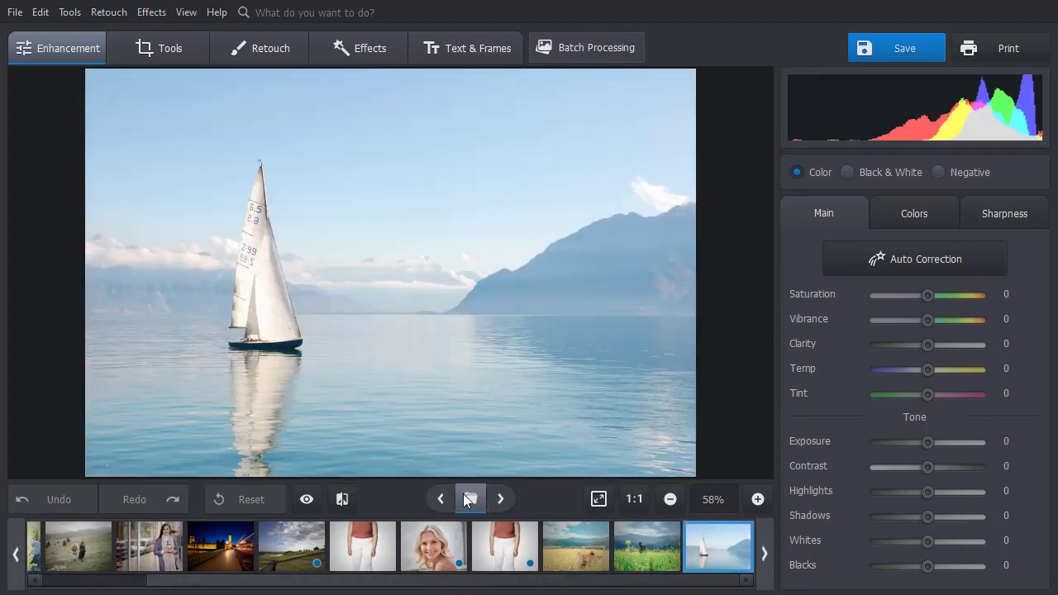
click(464, 496)
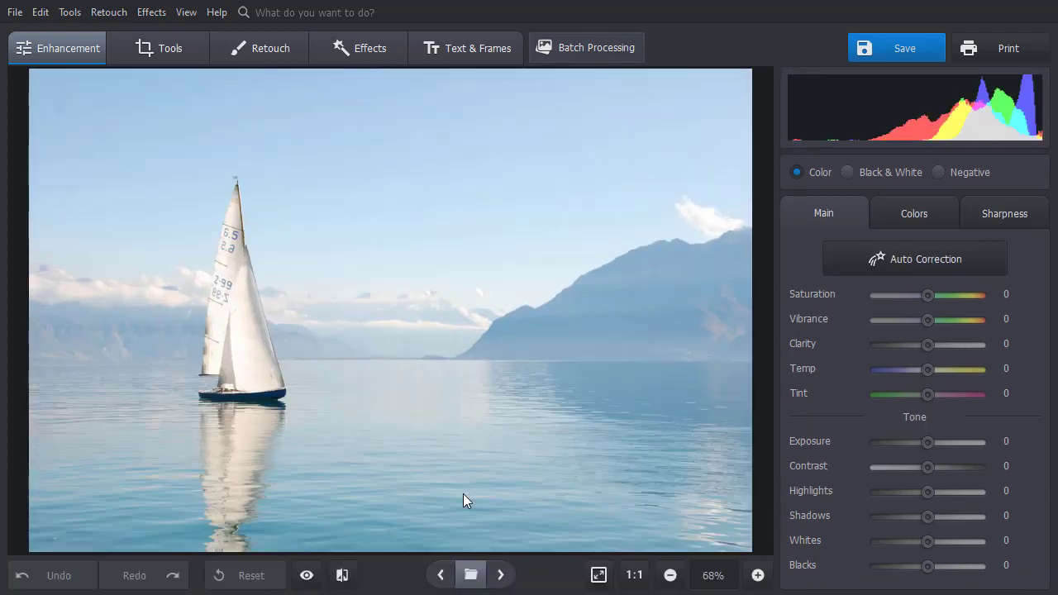
click(873, 257)
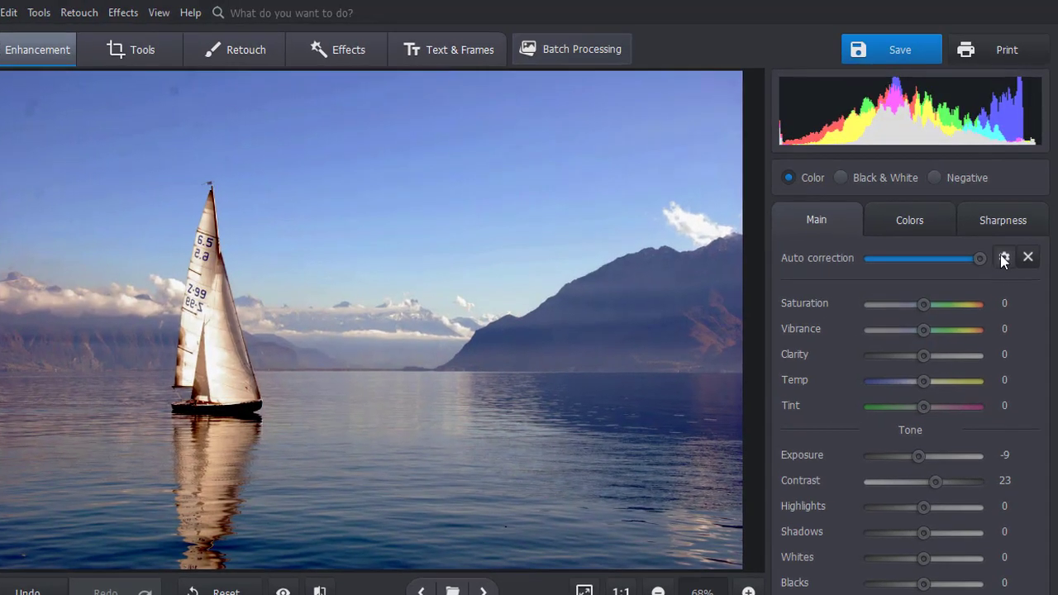
- Include sky enhancement and vibrance in auto correction, then compare against the original
click(1003, 260)
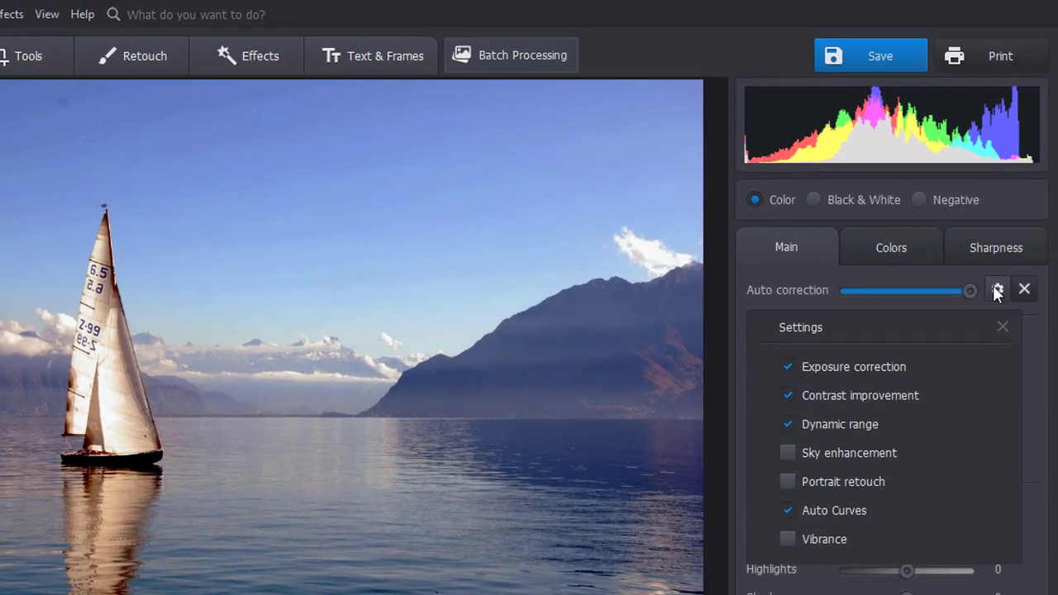
click(818, 405)
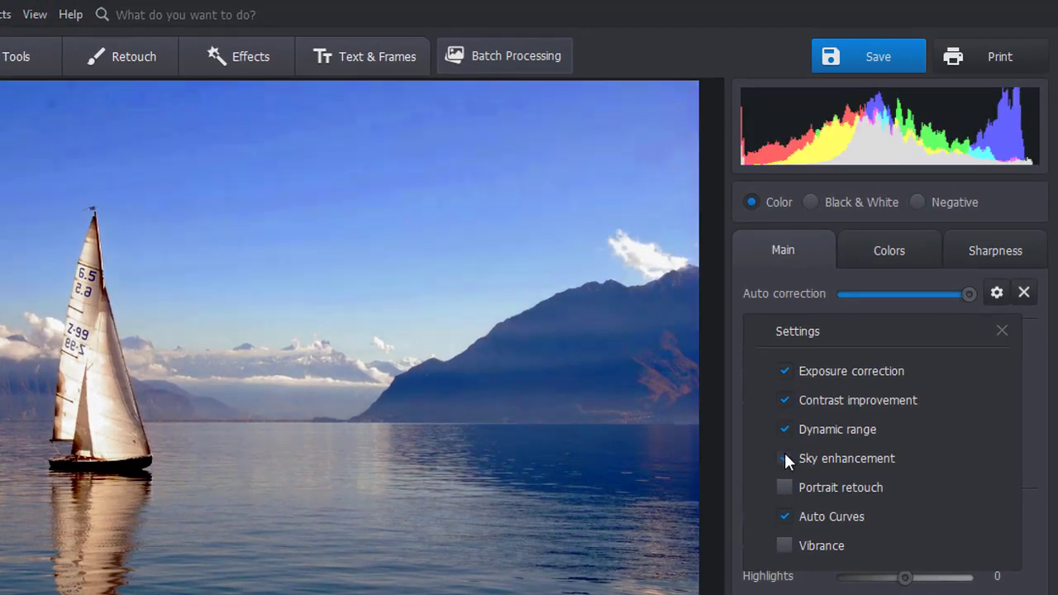
click(784, 547)
click(1002, 330)
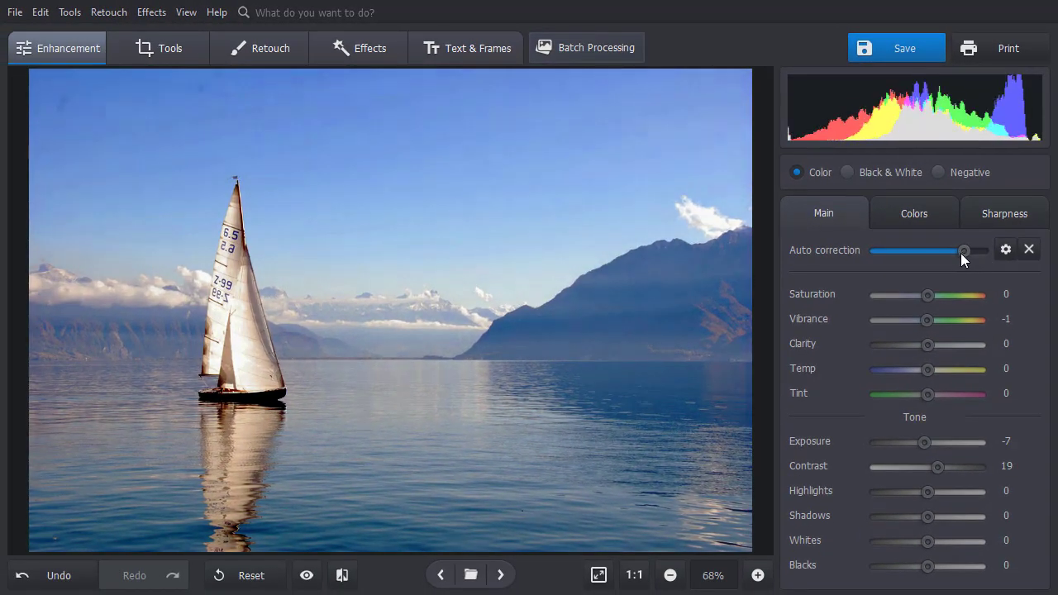
click(305, 575)
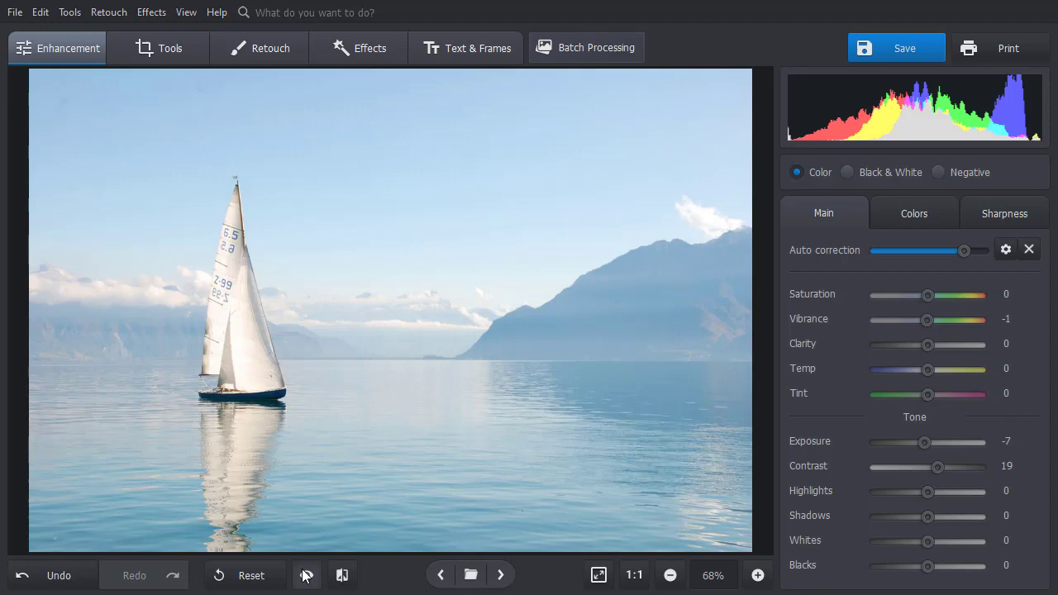
click(305, 576)
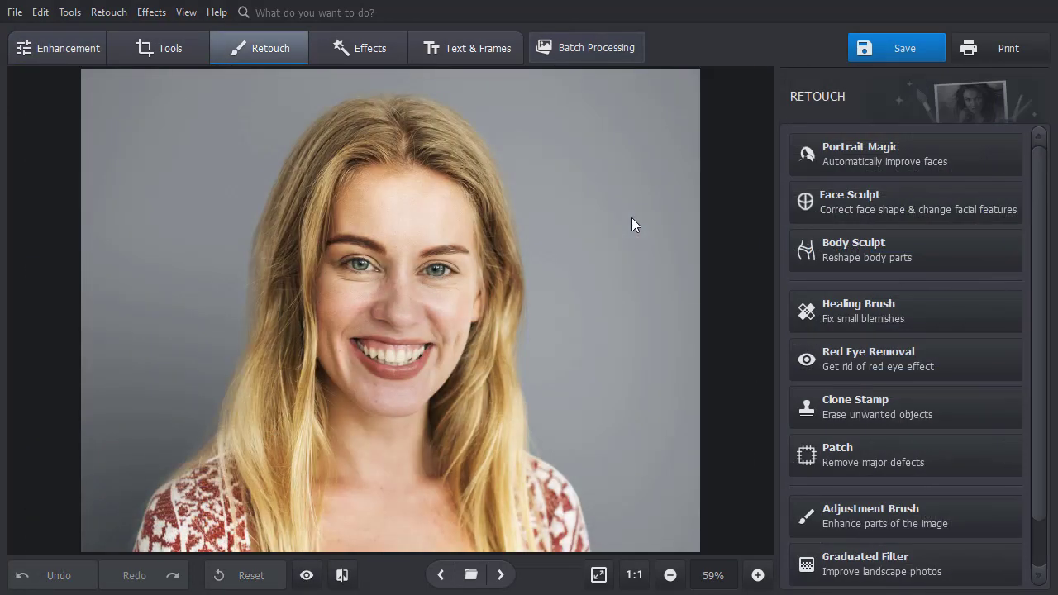
- Apply the Whiten teeth Portrait Magic style, fine-tune teeth whiteness, and commit the retouch
click(812, 151)
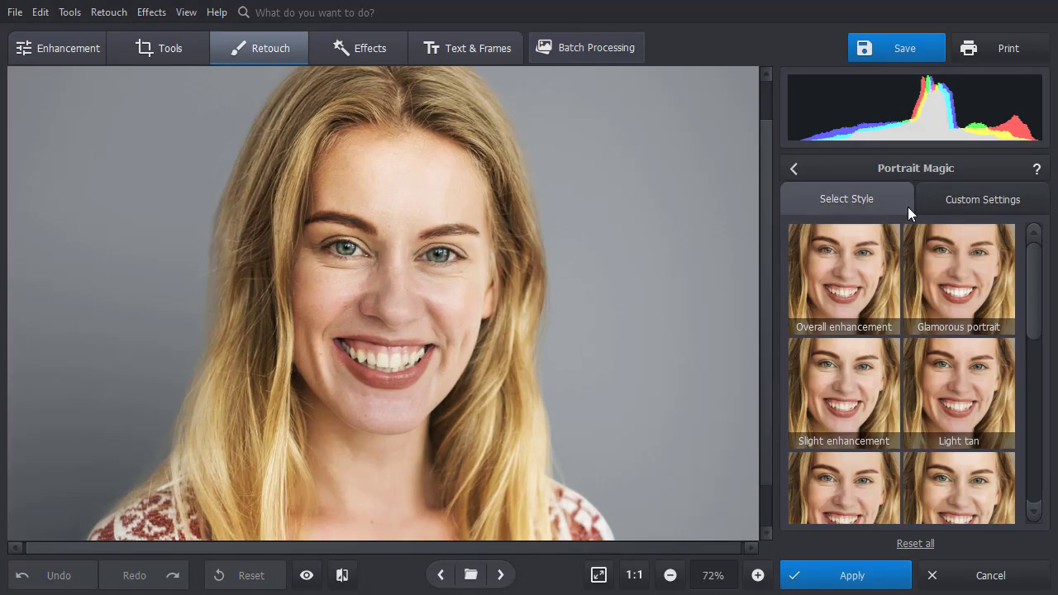
scroll(1038, 301, down, 1)
drag(1037, 302, 1034, 397)
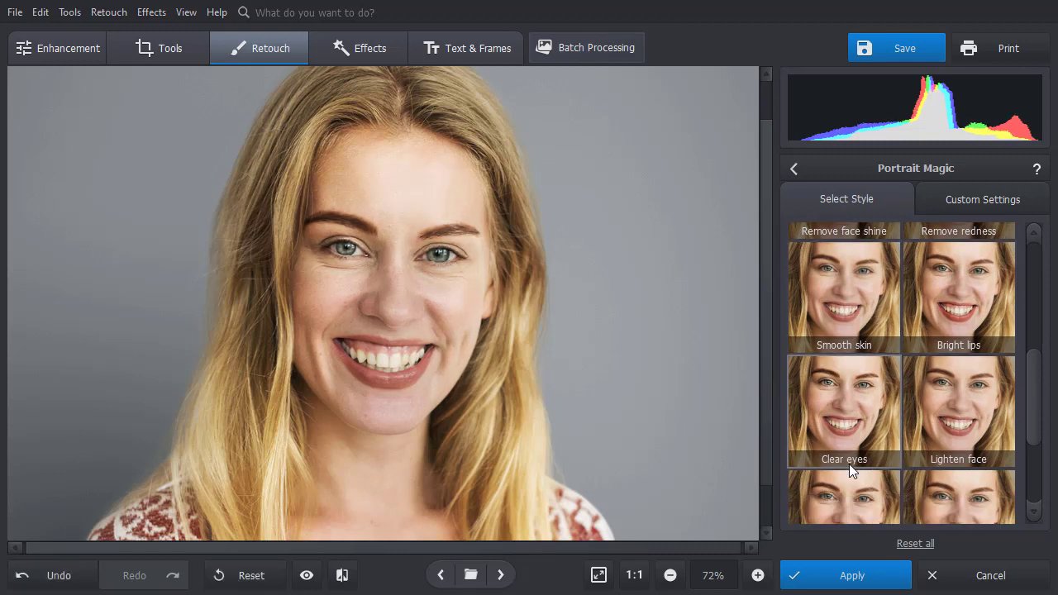
drag(1042, 420, 1038, 461)
click(853, 376)
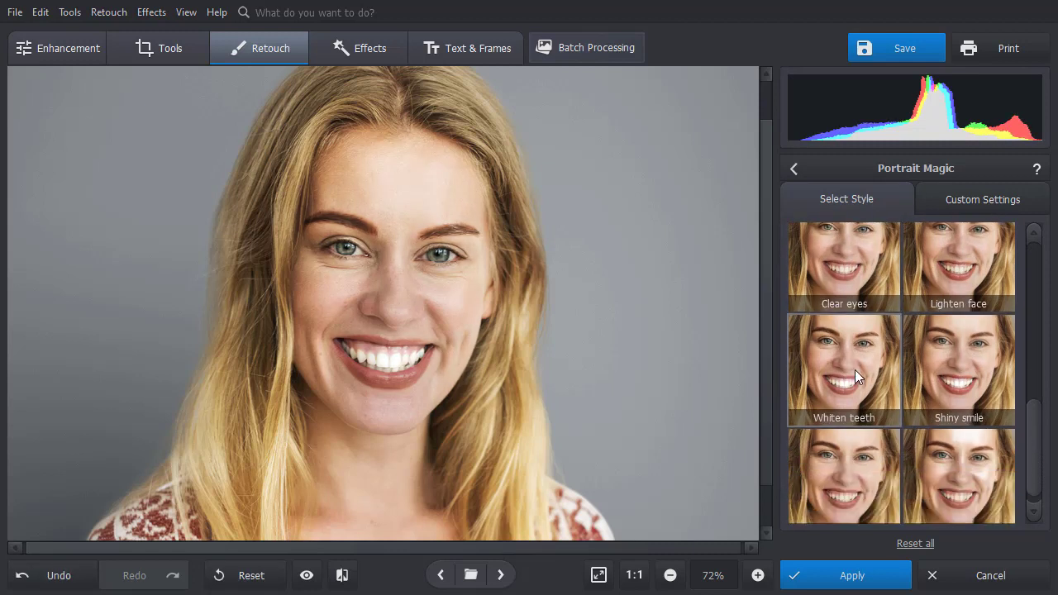
click(978, 198)
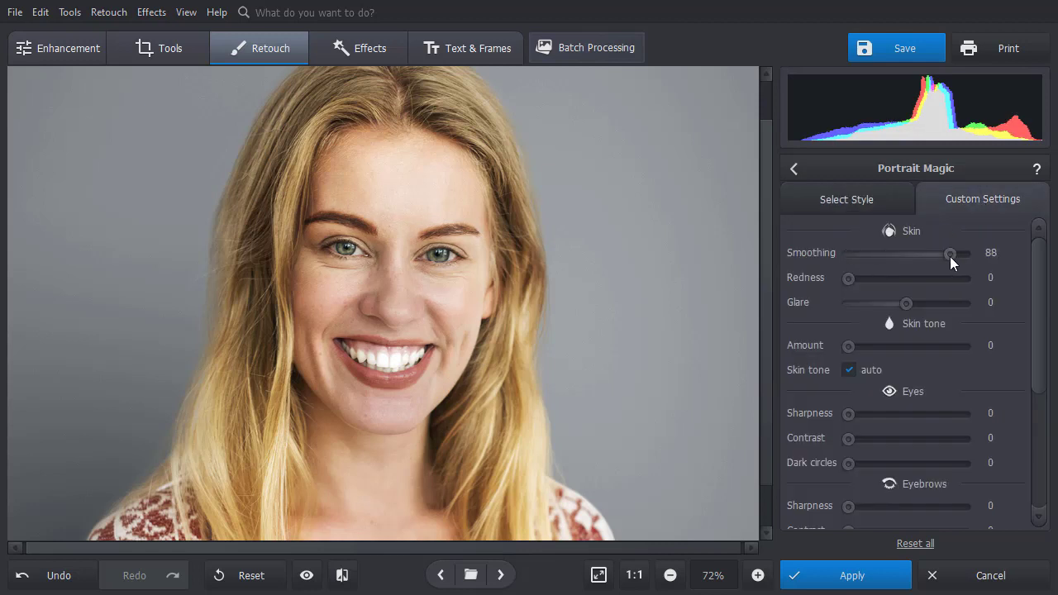
mouse_move(864, 463)
mouse_down()
mouse_move(959, 463)
mouse_move(865, 446)
mouse_up()
scroll(1043, 335, down, 5)
click(882, 509)
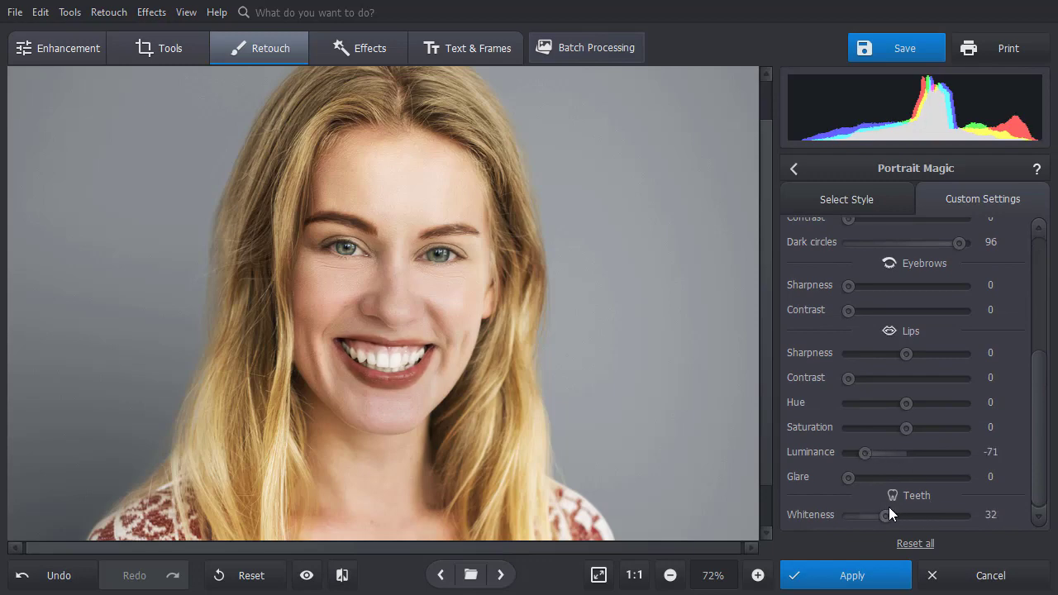
click(851, 576)
drag(306, 575, 306, 575)
- Sculpt the face: width -33, chin -30, eye distance 43, nose width -43
click(903, 202)
drag(905, 203, 889, 204)
click(891, 241)
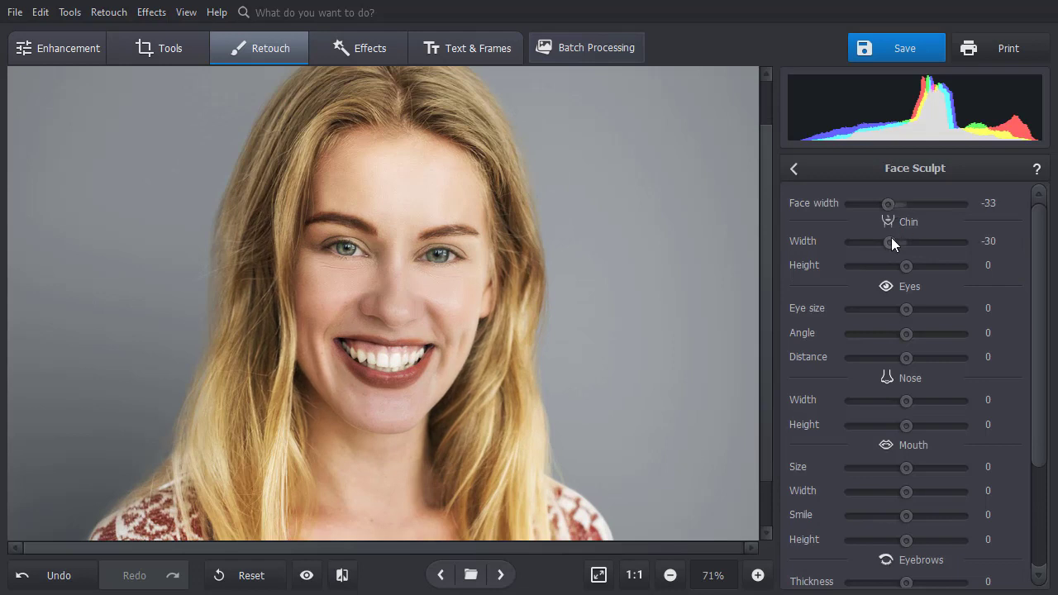
drag(912, 359, 930, 358)
click(882, 400)
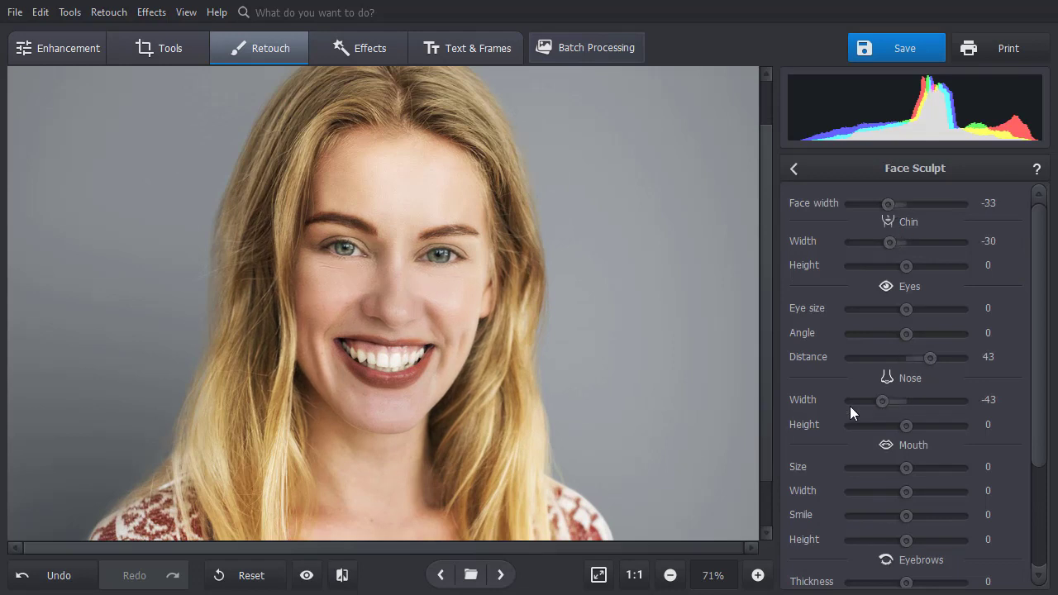
click(342, 574)
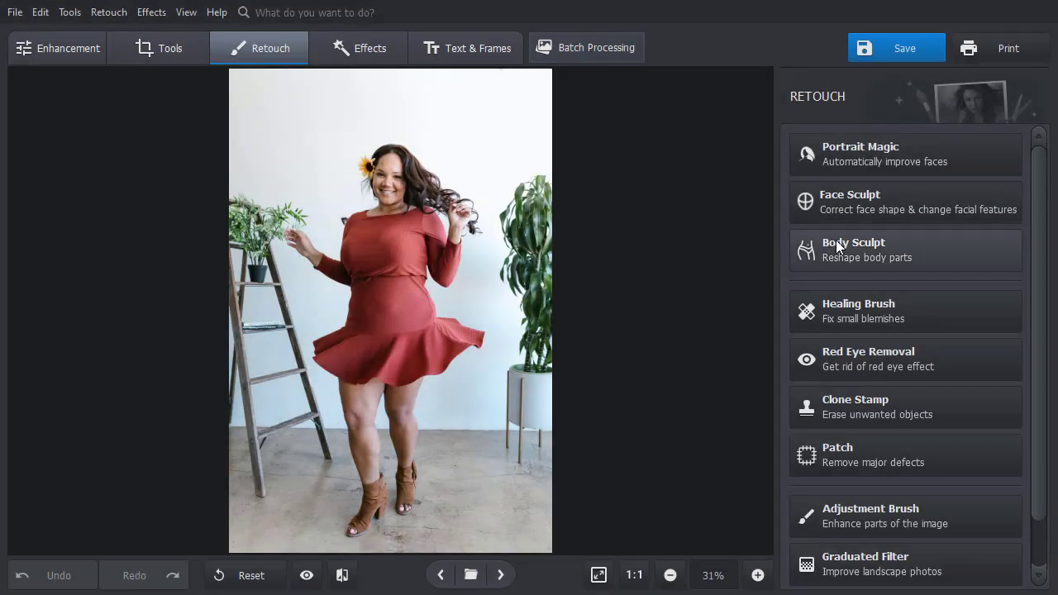
- Set Body Sculpt slim to 18, leg height to 17 with slimmer legs, and enhance to 22
click(837, 245)
drag(829, 291, 890, 295)
click(945, 182)
drag(829, 285, 836, 312)
click(881, 178)
drag(388, 298, 353, 240)
drag(834, 284, 898, 290)
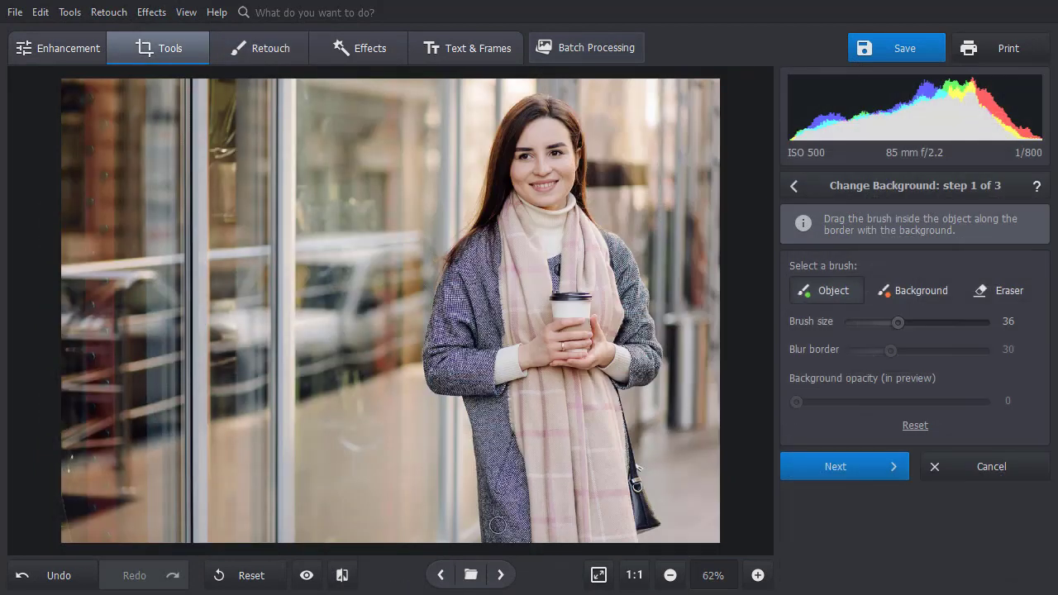
- Mark the woman with the Object brush and the street with the Background brush to cut her out
mouse_move(496, 529)
mouse_down()
mouse_move(504, 205)
mouse_move(607, 446)
mouse_up()
click(904, 291)
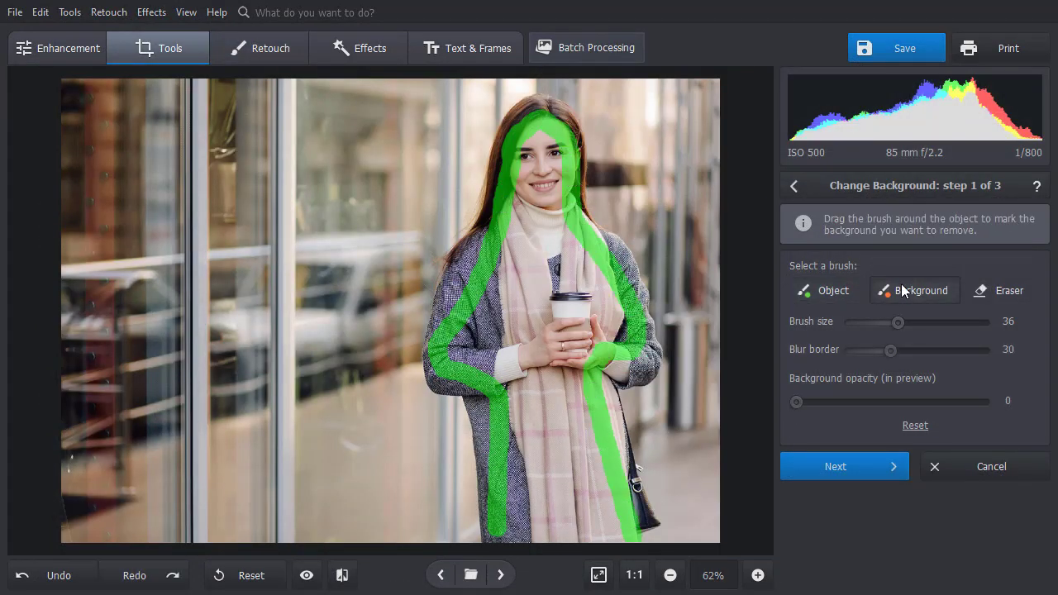
mouse_move(682, 522)
mouse_down()
mouse_move(626, 82)
mouse_move(460, 543)
mouse_up()
click(830, 472)
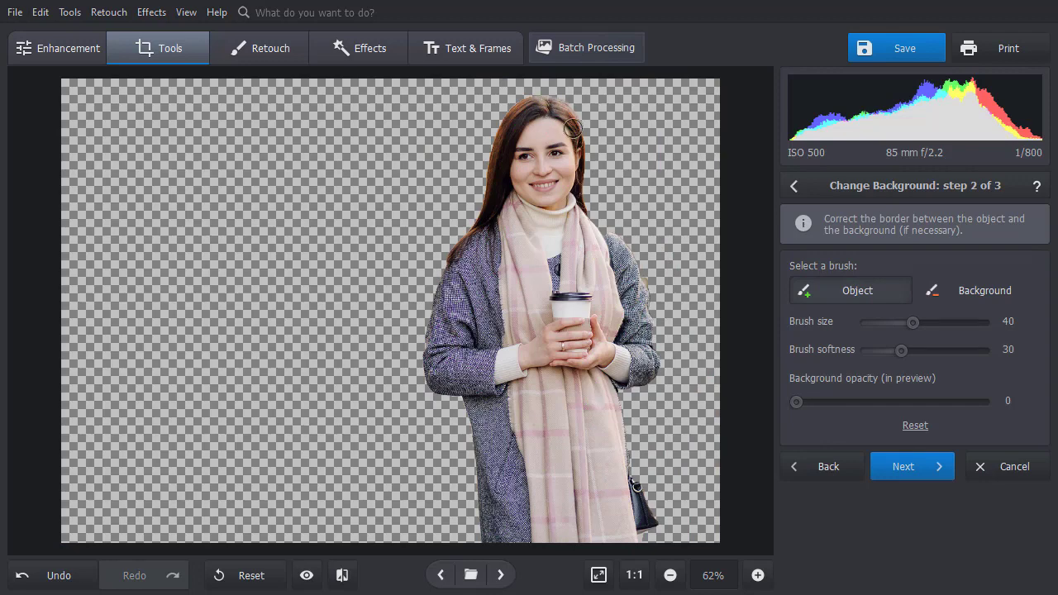
click(892, 464)
- Place her on the night-time London gallery background with adapted colours and apply
drag(879, 273, 909, 272)
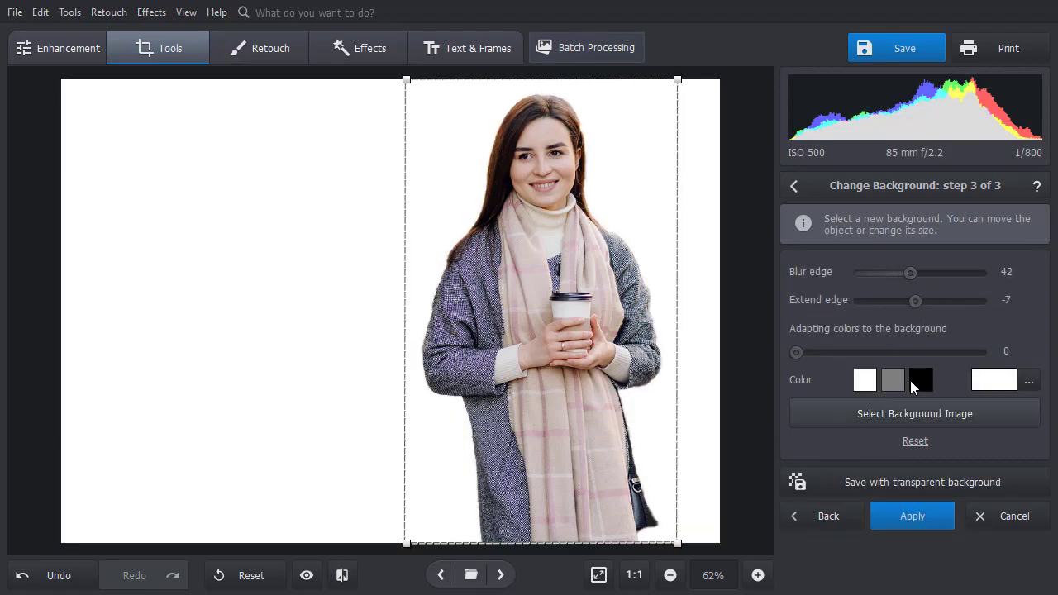
click(914, 413)
scroll(1029, 331, down, 2)
drag(1036, 344, 1030, 278)
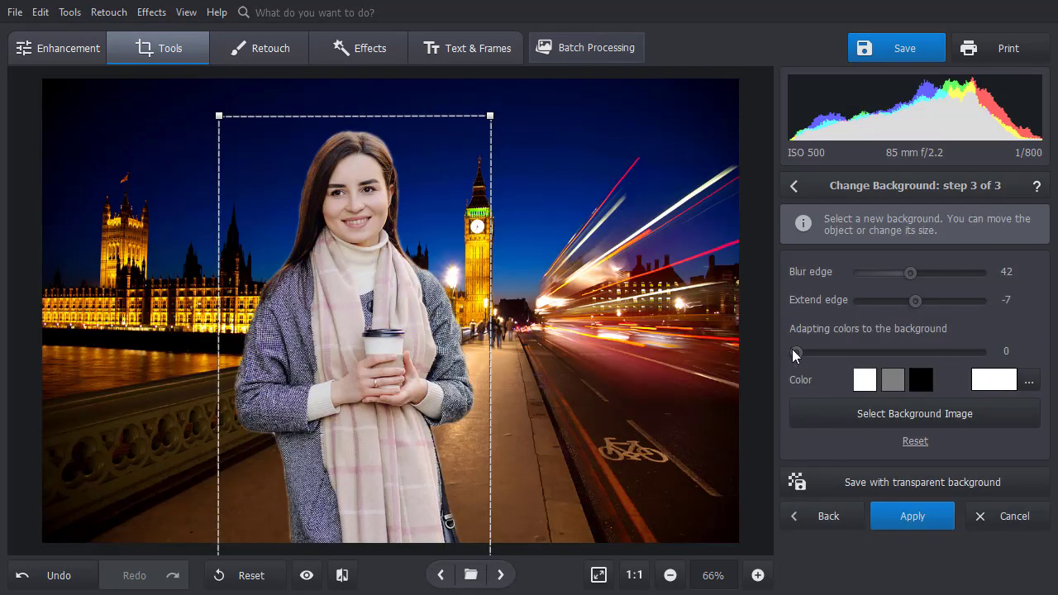
drag(792, 352, 881, 353)
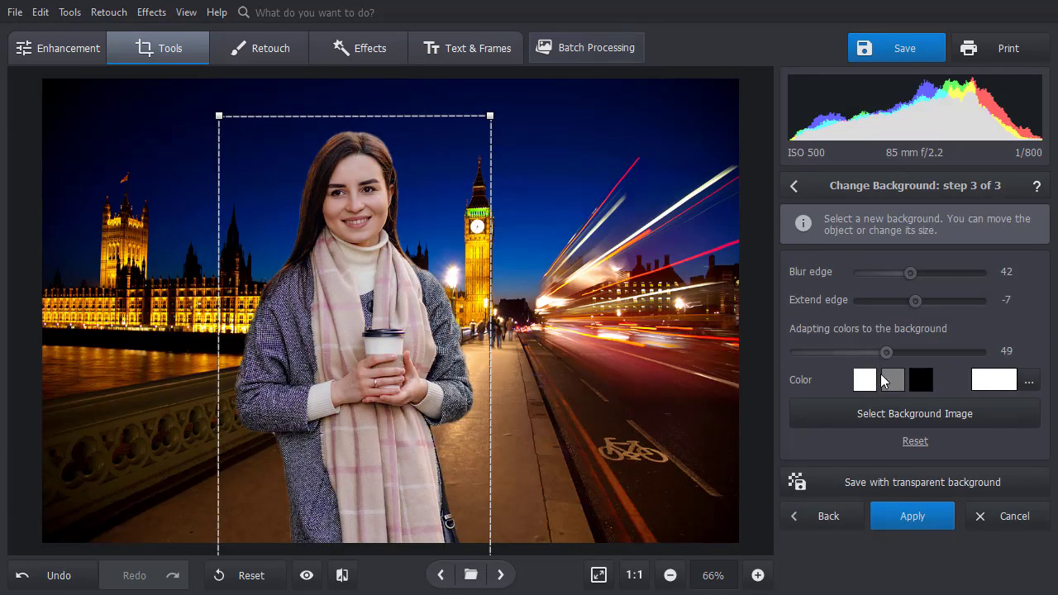
click(911, 517)
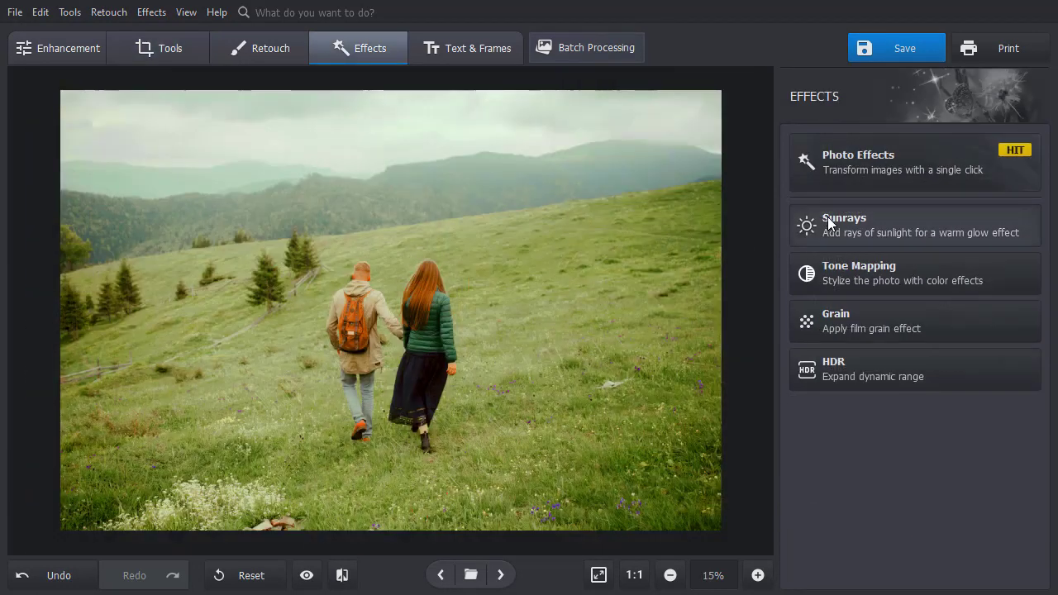
- Apply the Sun rays effect, then try the Warm tones and Vibrant colors 3D LUT looks
click(829, 220)
click(342, 575)
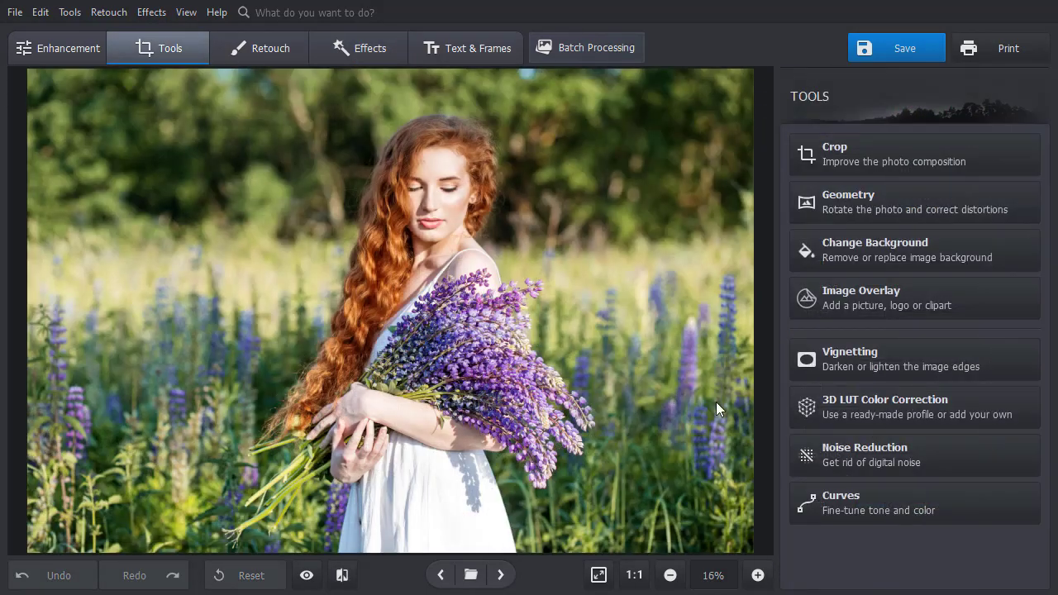
click(884, 405)
click(981, 256)
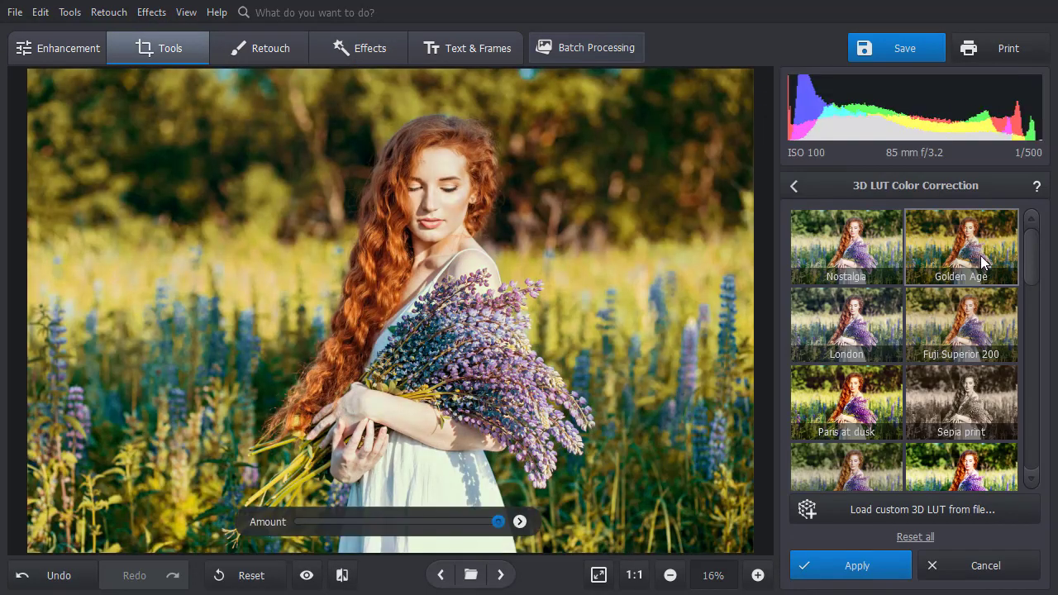
scroll(1024, 288, down, 5)
click(954, 312)
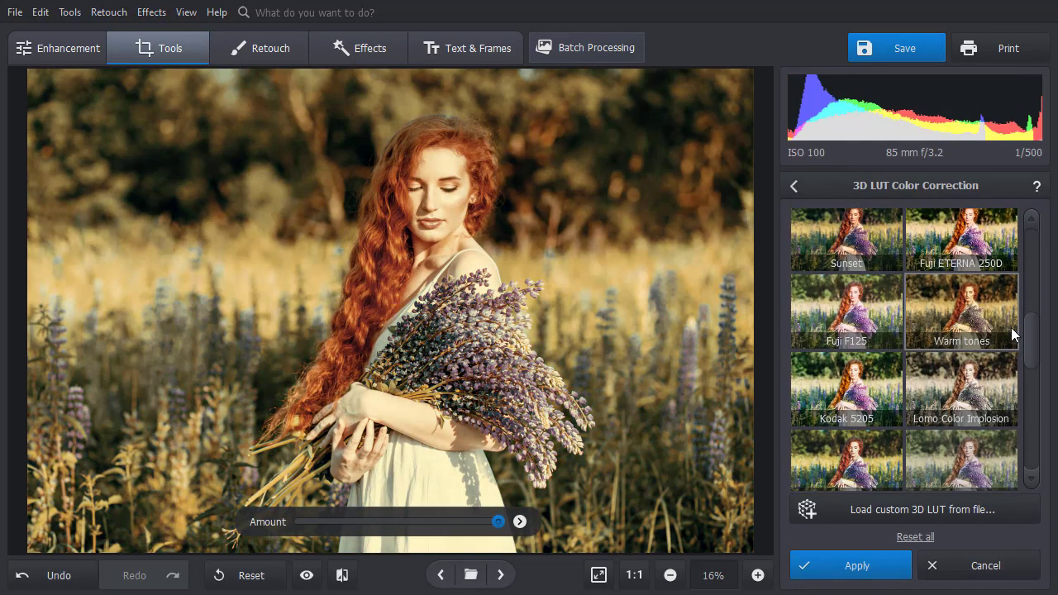
scroll(1011, 327, down, 8)
click(893, 362)
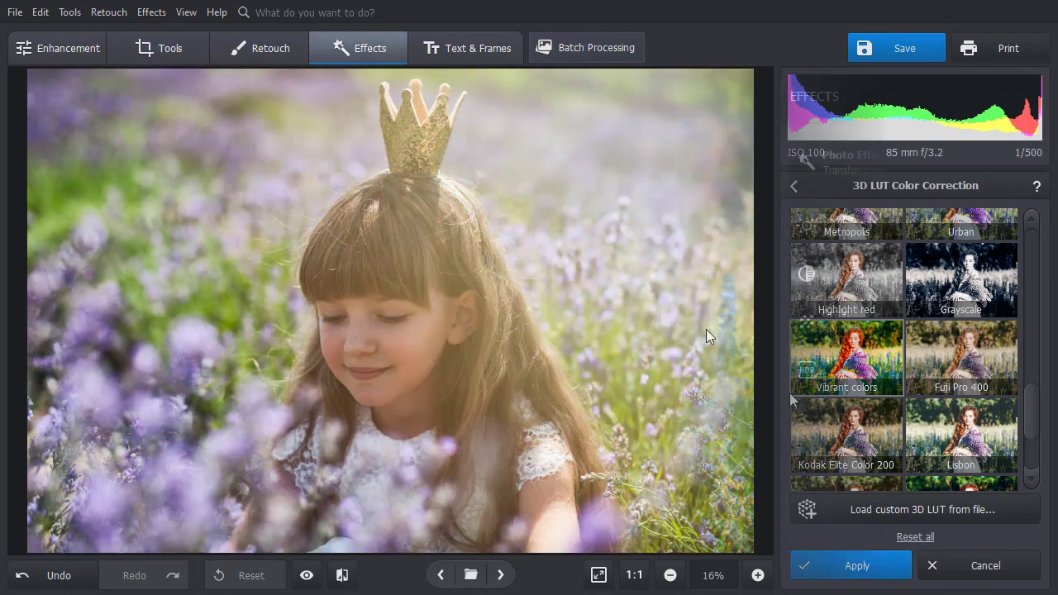
- Try the Realistic HDR preset, then apply the Crisp HDR preset
click(820, 356)
click(985, 281)
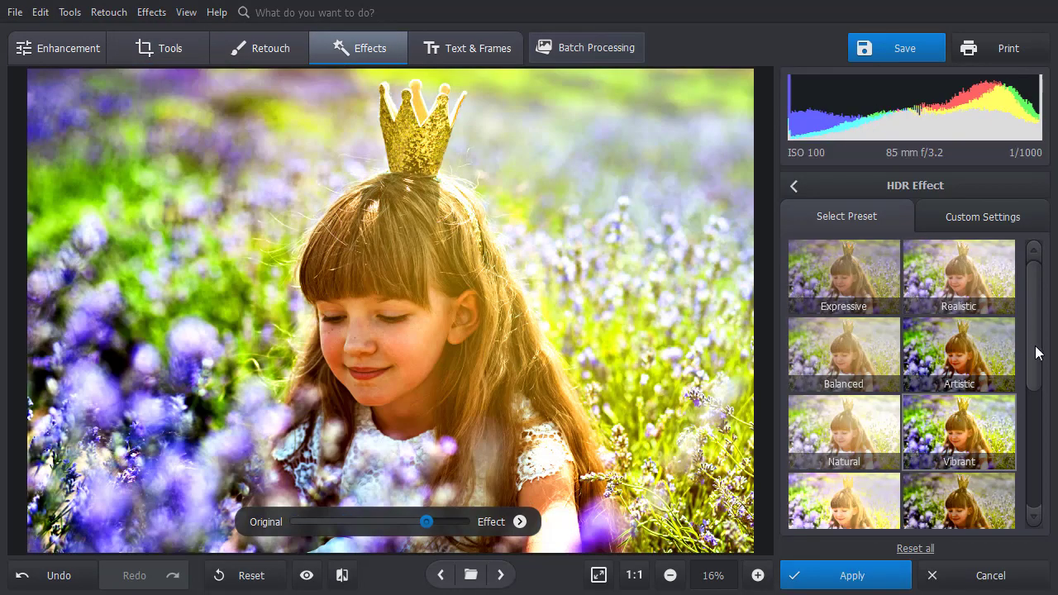
drag(1035, 350, 1031, 431)
click(830, 381)
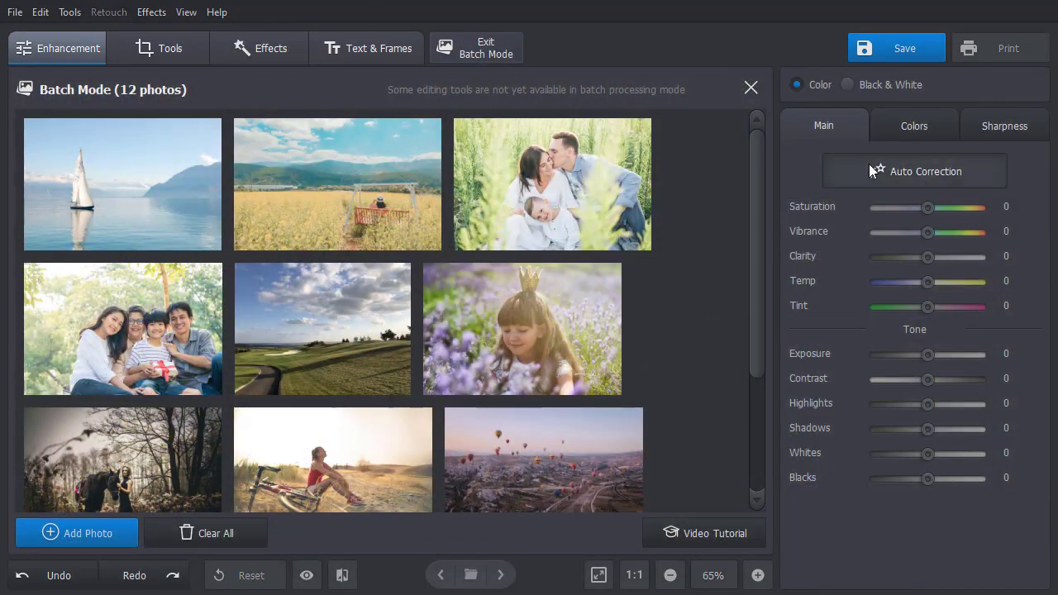
- Auto-correct all batch photos at full strength and add a centred 'J.P. Photography' caption
click(872, 170)
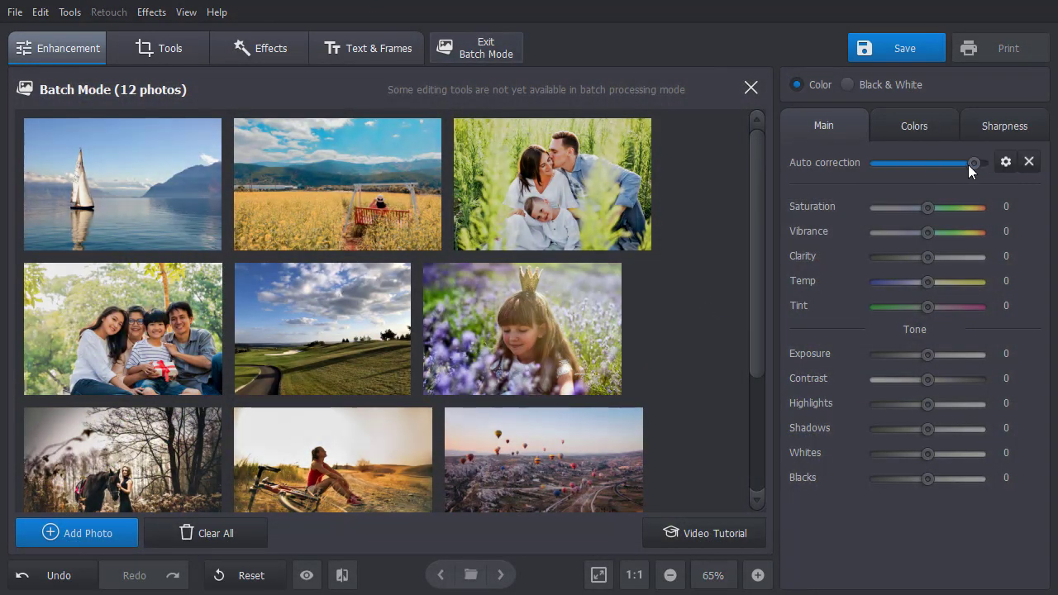
click(388, 38)
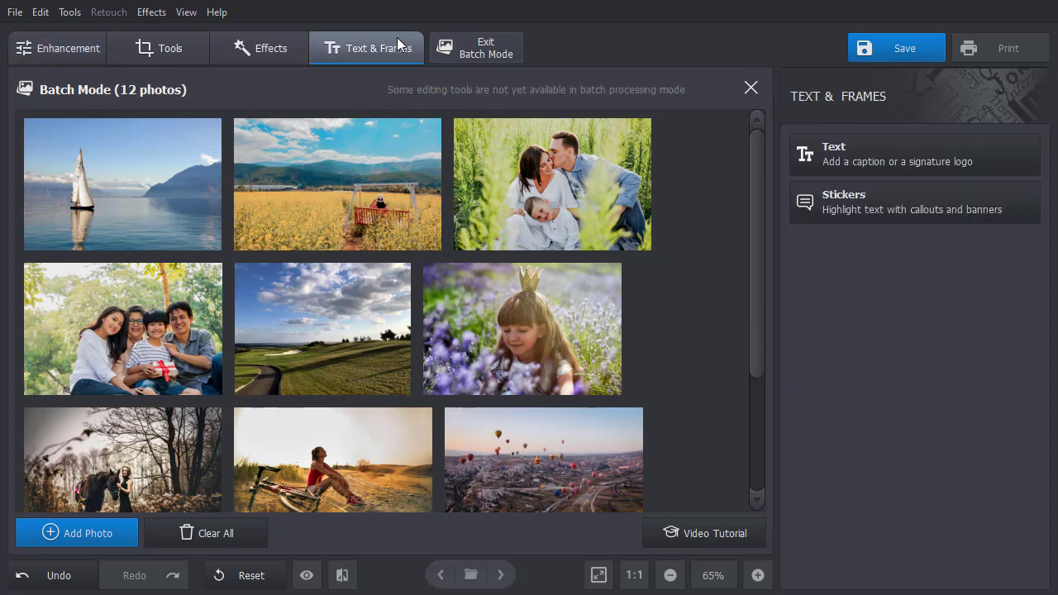
click(814, 146)
text(J.P. Photography)
click(1001, 291)
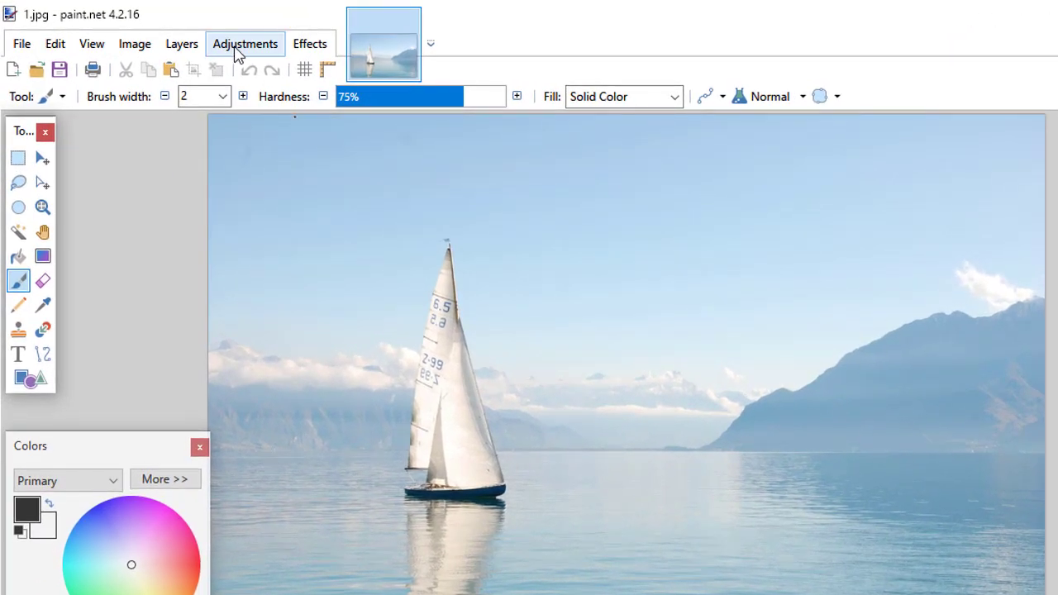
- Apply Auto-Level to the sailboat photo, then Brightness / Contrast with brightness 12 and contrast -12
click(237, 51)
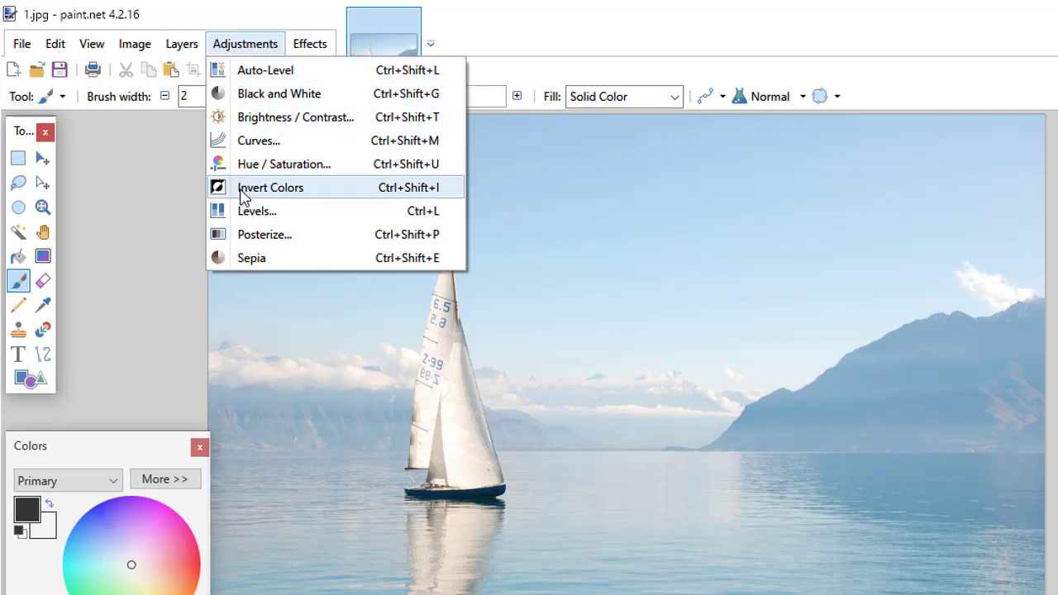
click(249, 71)
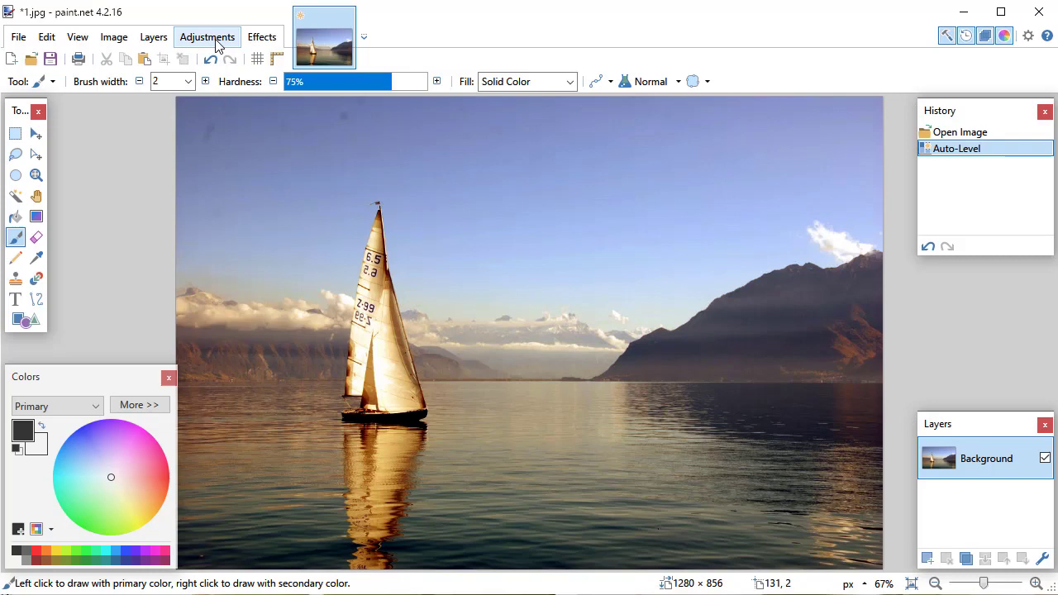
click(208, 36)
click(228, 98)
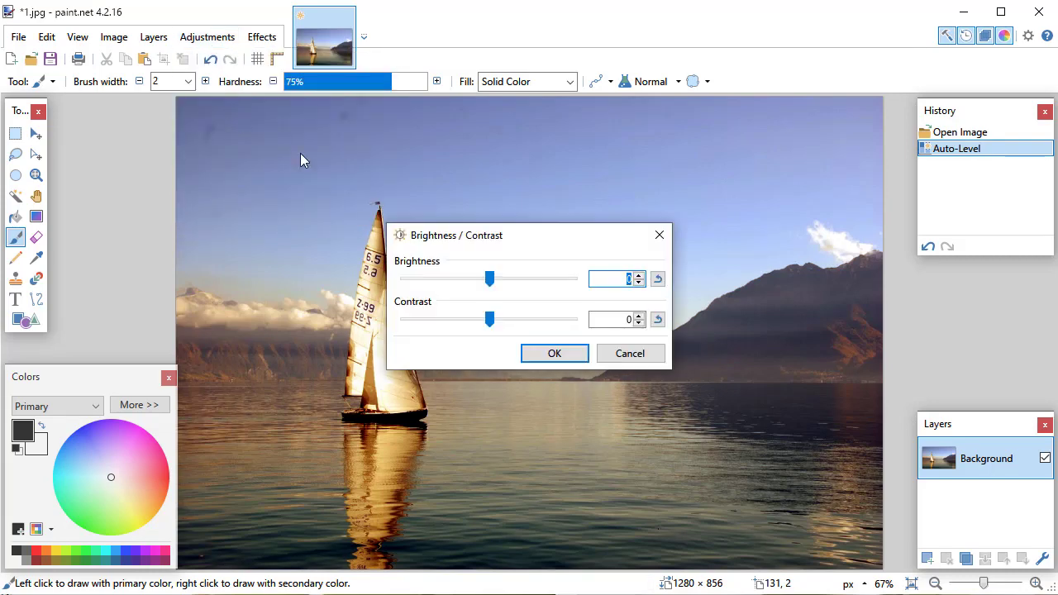
mouse_move(489, 283)
mouse_down()
mouse_move(478, 280)
mouse_move(500, 280)
mouse_up()
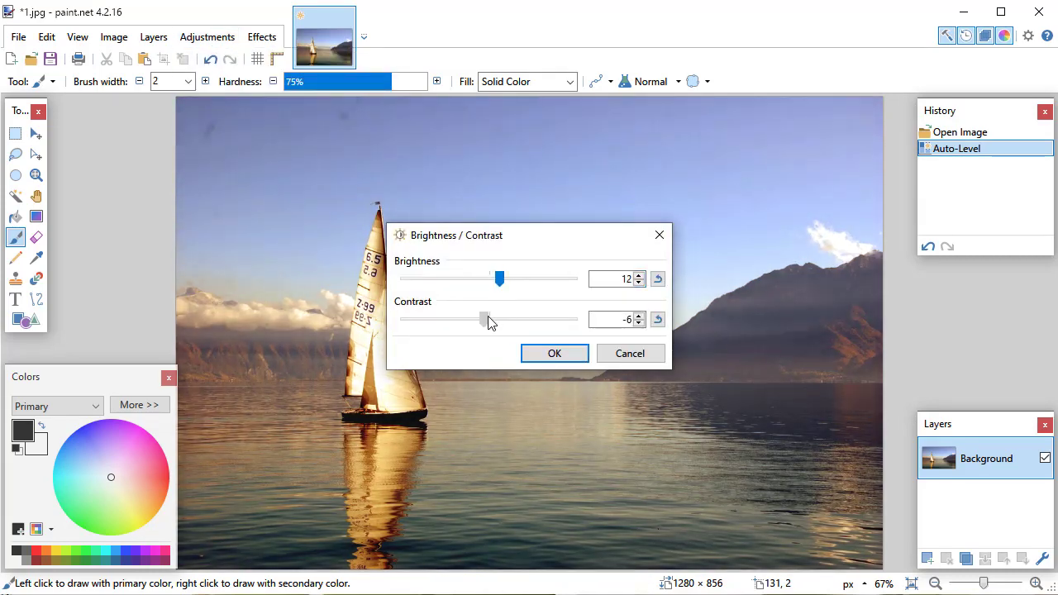
drag(489, 319, 481, 319)
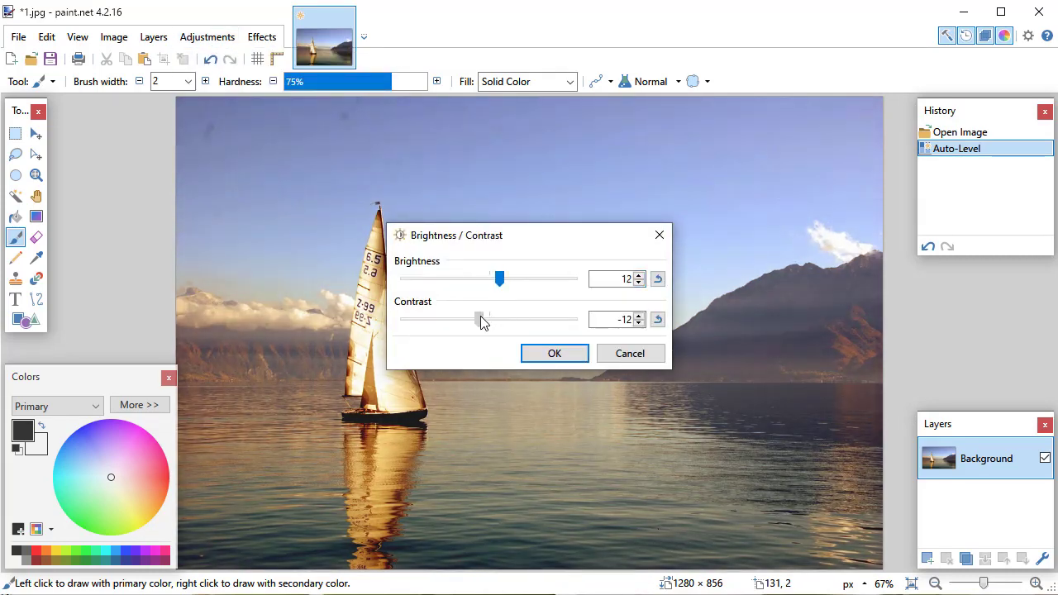
click(546, 355)
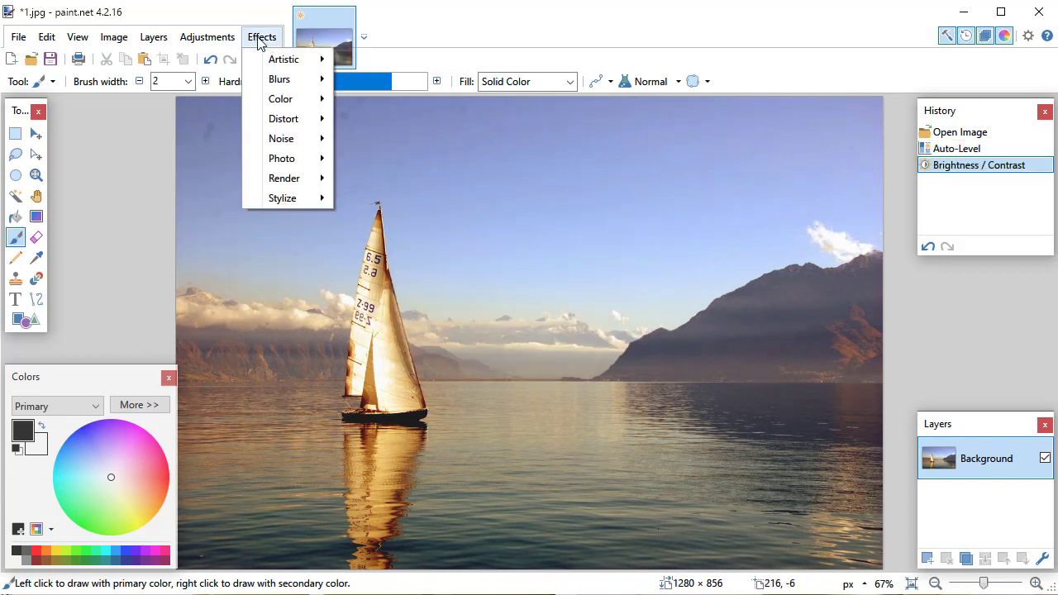
- Preview the Artistic Oil Painting effect with brush size 5 and adjusted coarseness, then cancel it
mouse_move(297, 58)
click(367, 78)
click(488, 285)
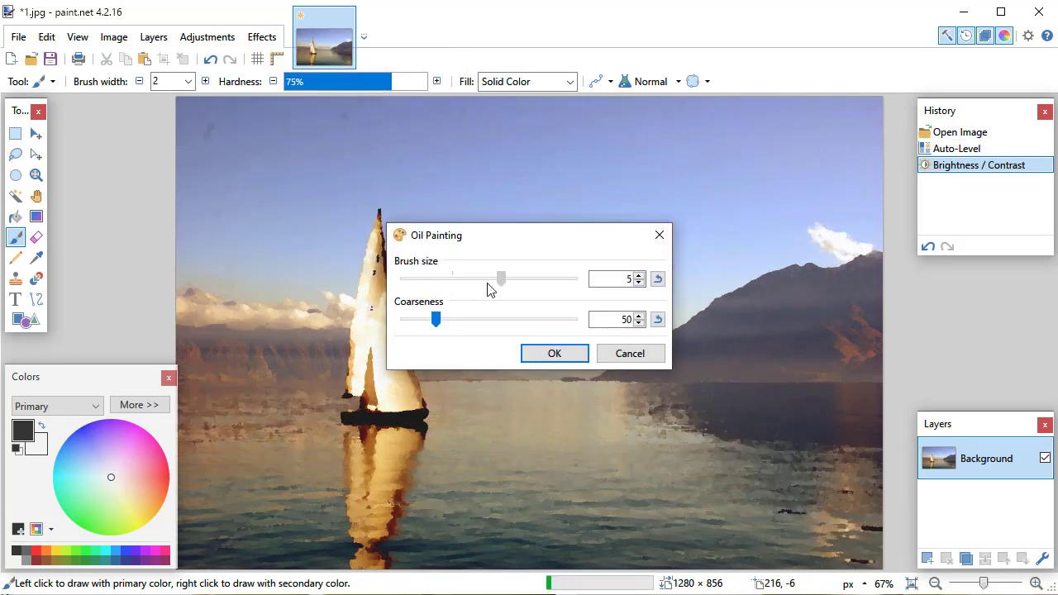
drag(491, 241, 565, 234)
click(522, 307)
click(702, 343)
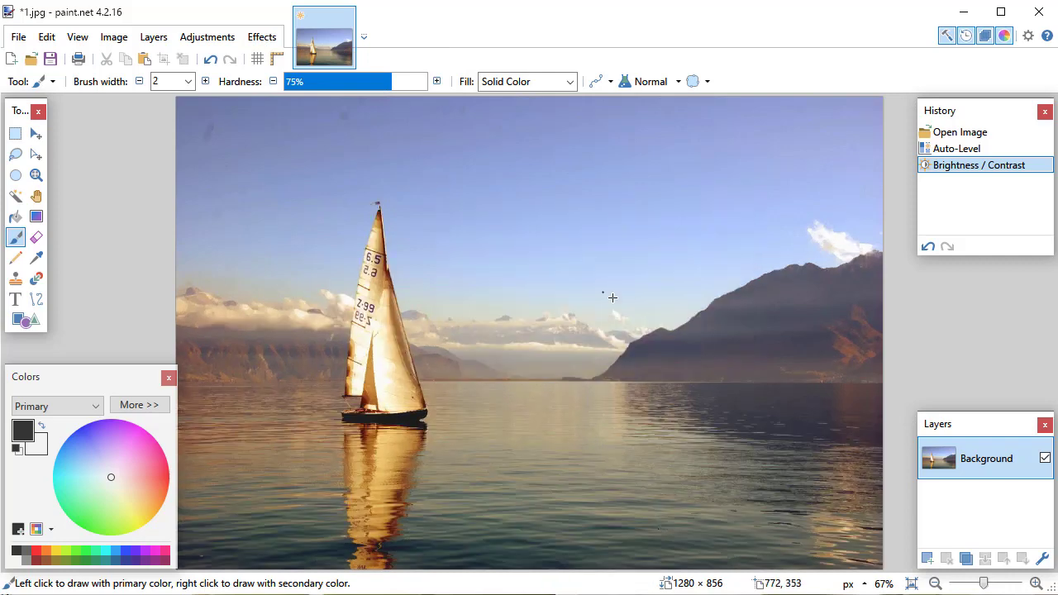
- Preview the Photo Glow effect with radius 5, brightness -29 and contrast 29, then cancel it
click(262, 36)
mouse_move(314, 162)
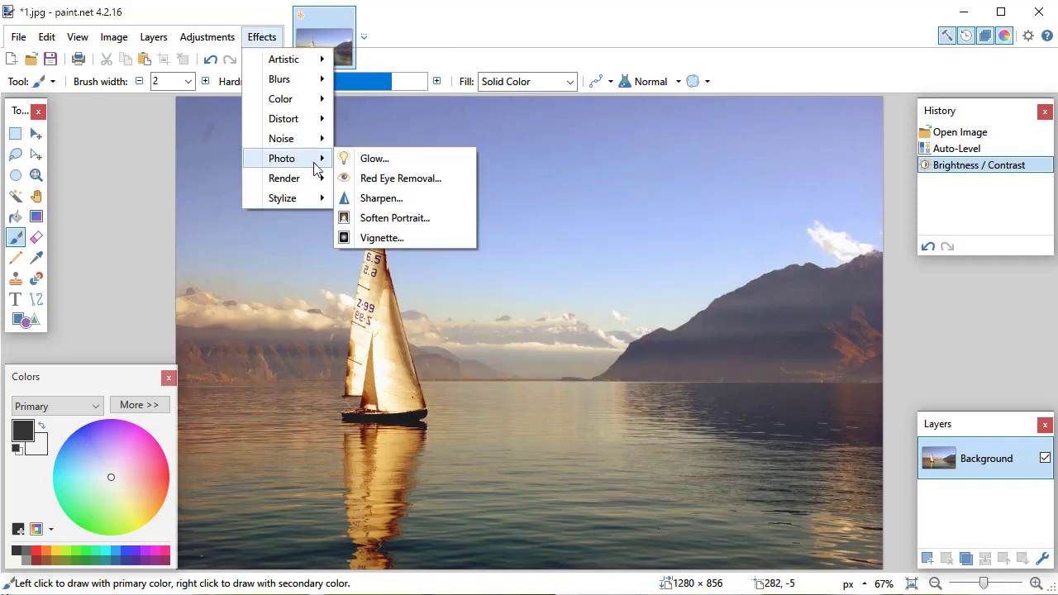
click(377, 165)
mouse_move(573, 259)
mouse_down()
mouse_move(600, 255)
mouse_move(571, 266)
mouse_up()
drag(624, 299, 590, 300)
drag(624, 340, 643, 342)
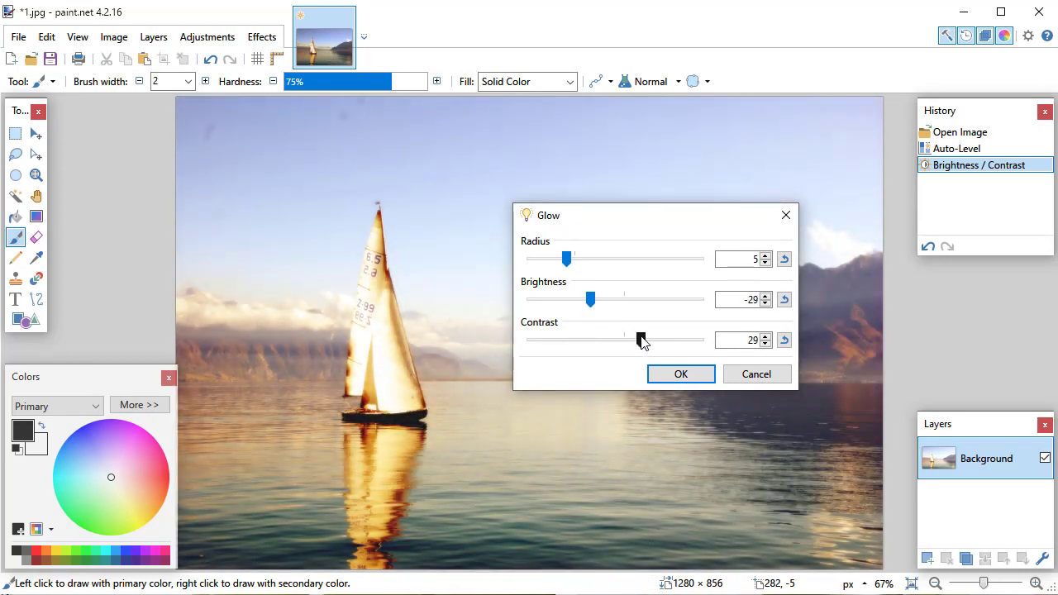
click(754, 374)
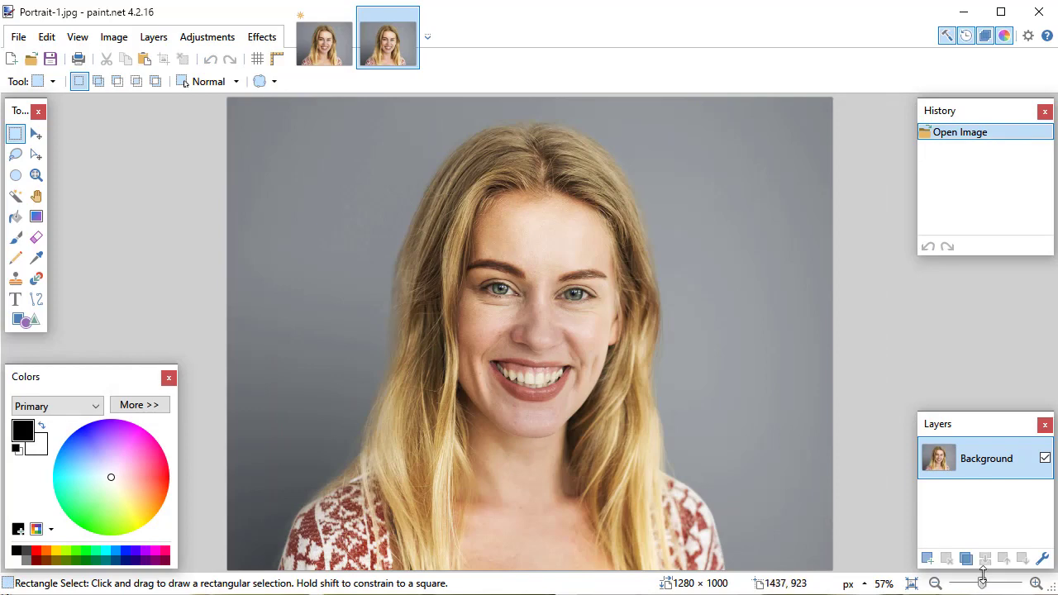
- Zoom to 150% and select the Clone Stamp tool with brush width 5
drag(982, 576, 992, 584)
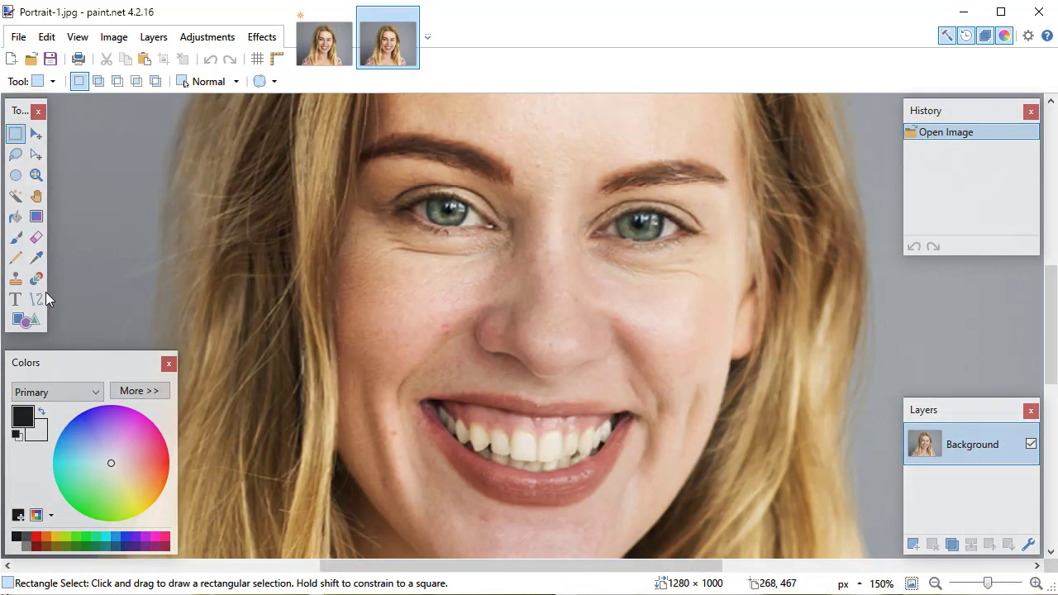
click(15, 279)
click(188, 81)
click(162, 144)
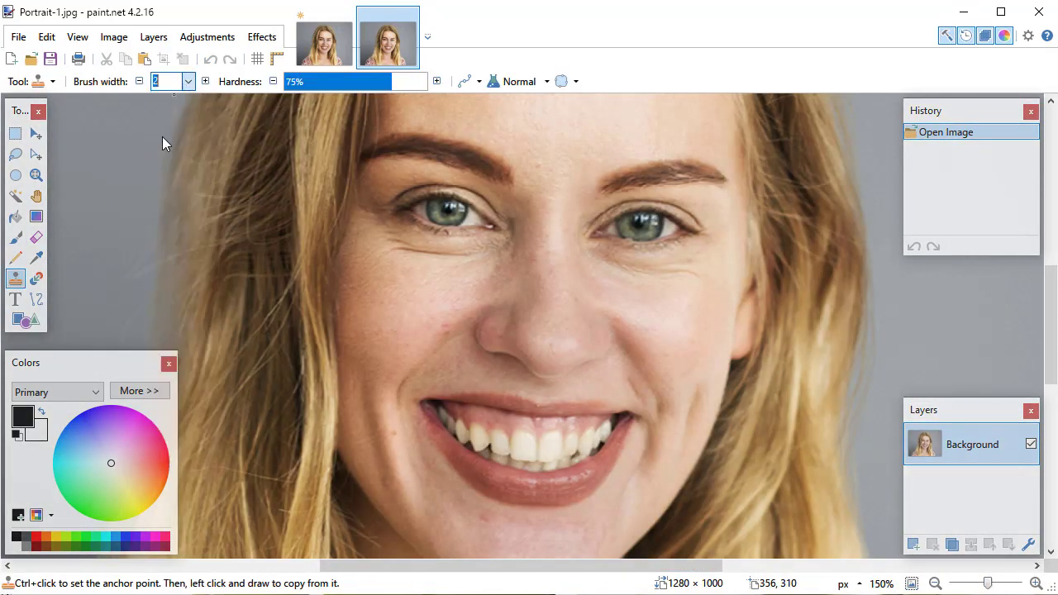
text(5)
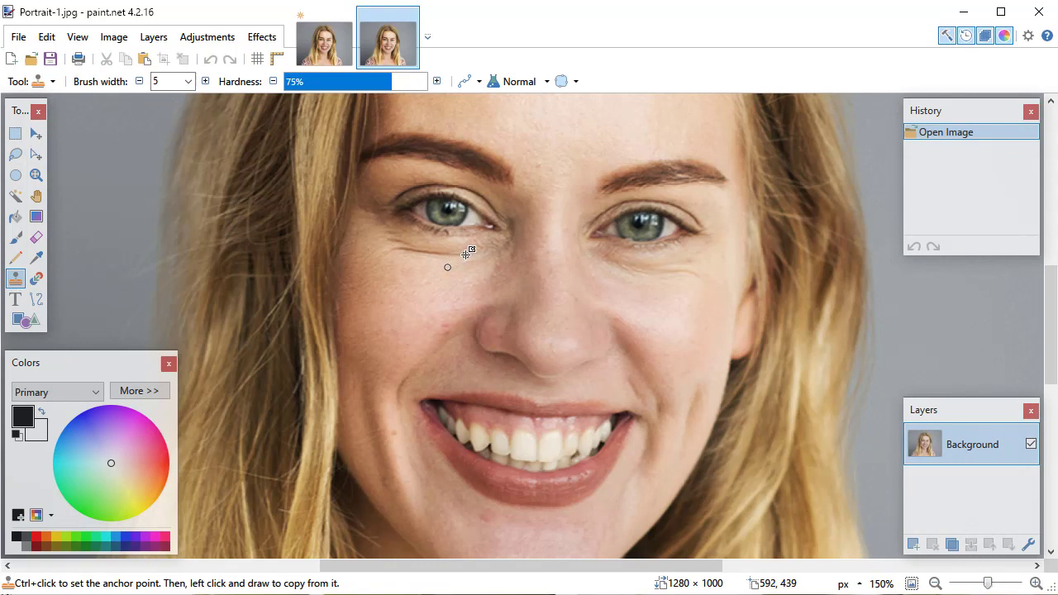
- Clone smooth skin over the fine lines under the left eye, undoing the final correction
drag(466, 253, 470, 266)
click(426, 260)
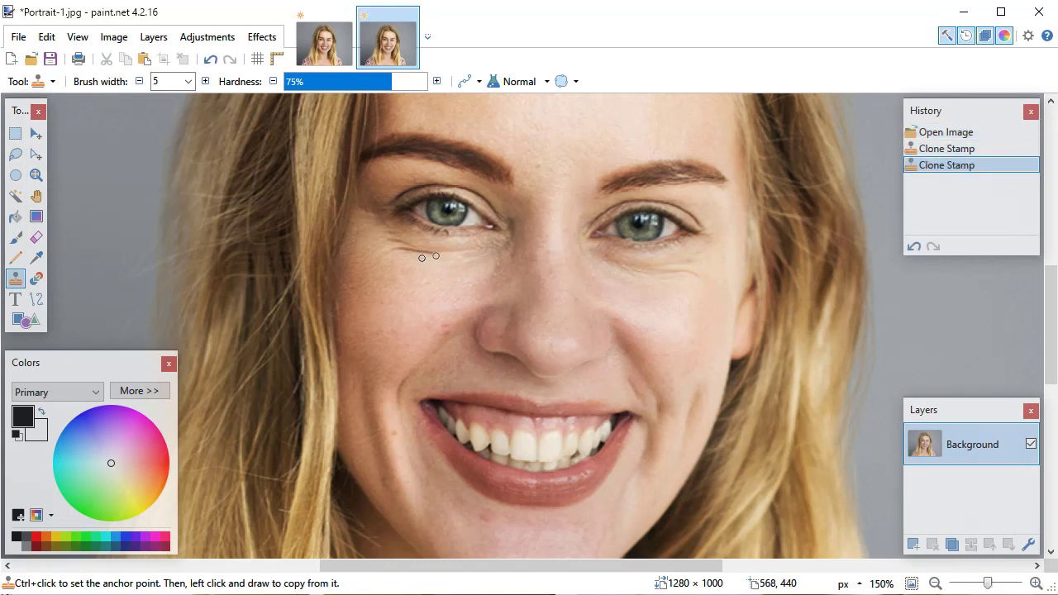
click(433, 254)
click(439, 258)
click(409, 258)
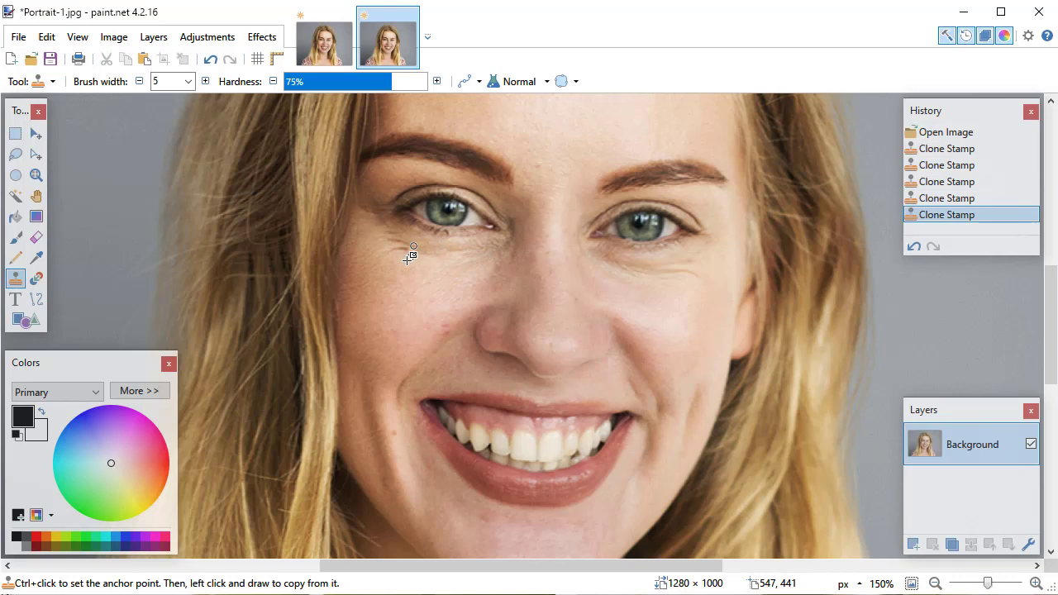
click(386, 260)
click(397, 240)
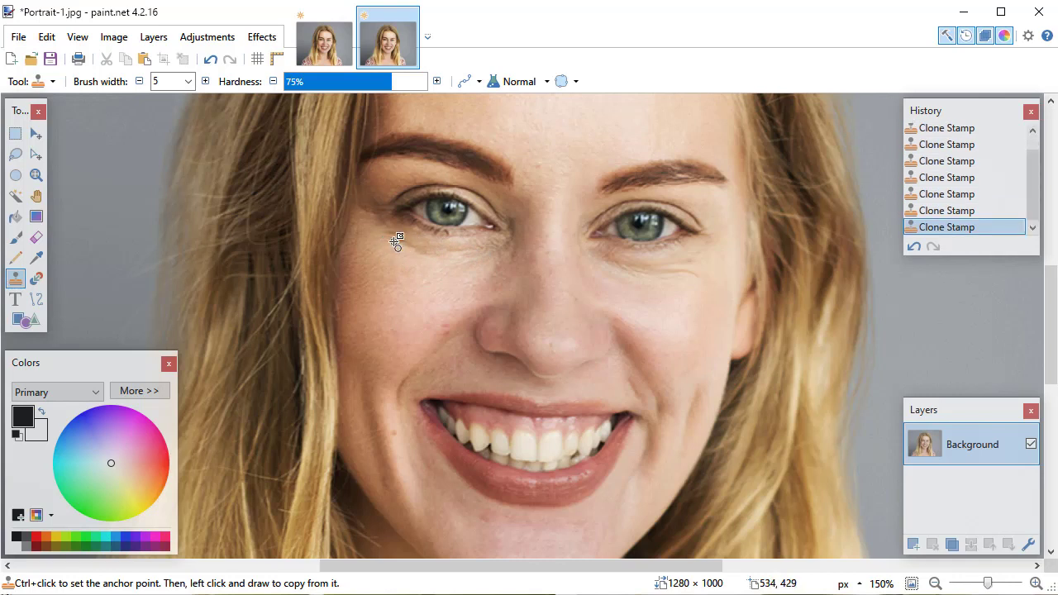
click(914, 247)
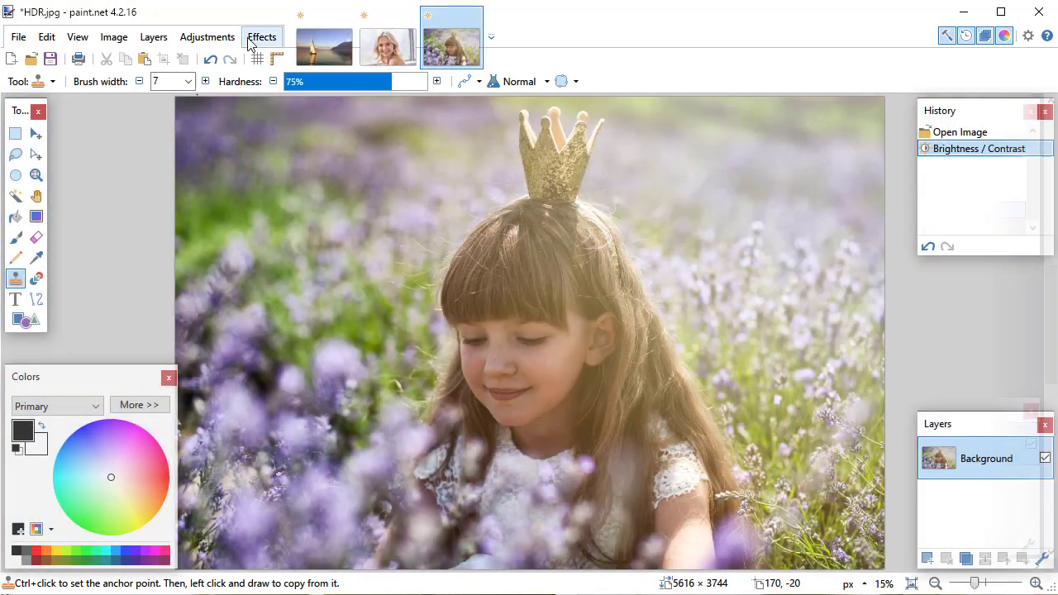
- Apply a Photo Vignette to HDR.jpg with radius 0.81 and density 0.83
click(262, 36)
mouse_move(290, 159)
click(381, 238)
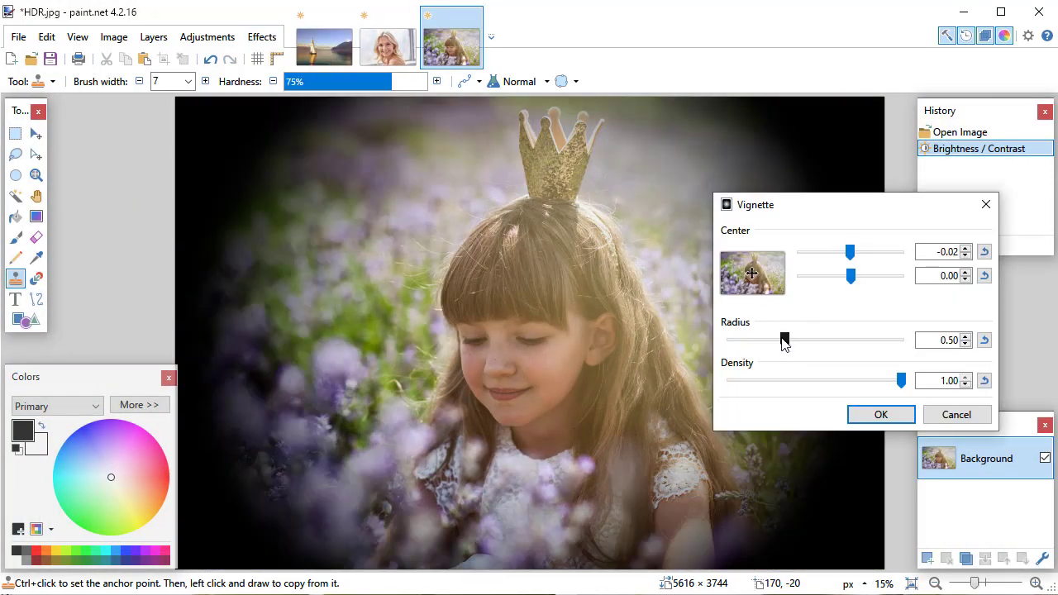
drag(785, 343, 804, 343)
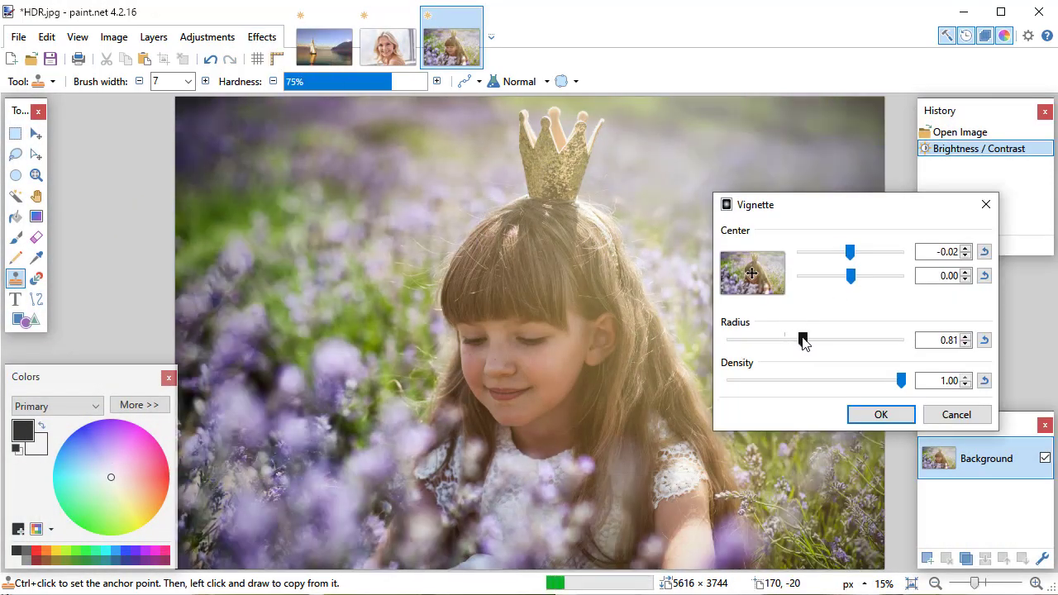
drag(901, 381, 888, 381)
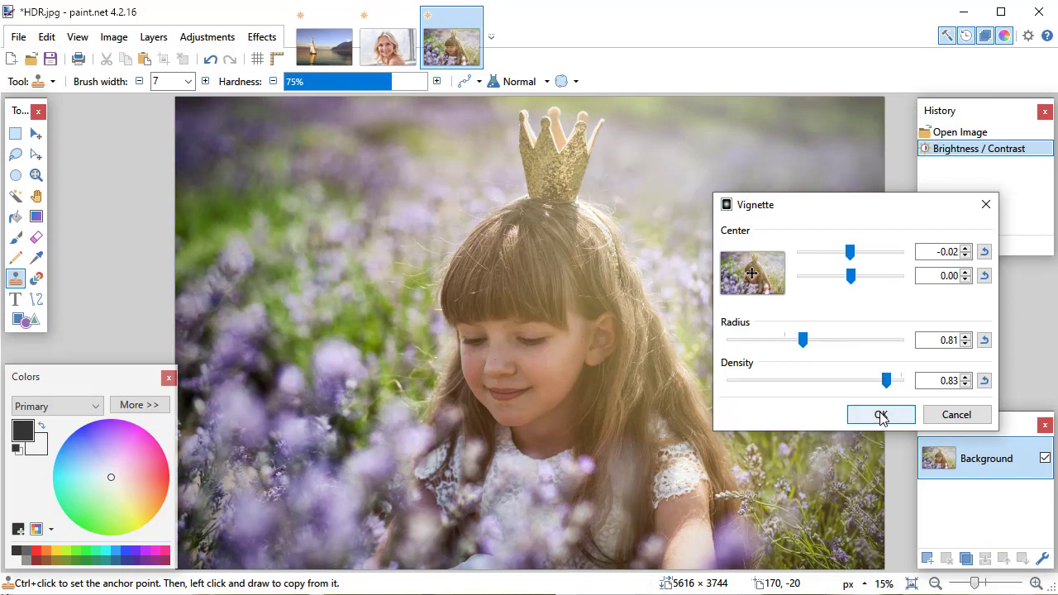
click(881, 416)
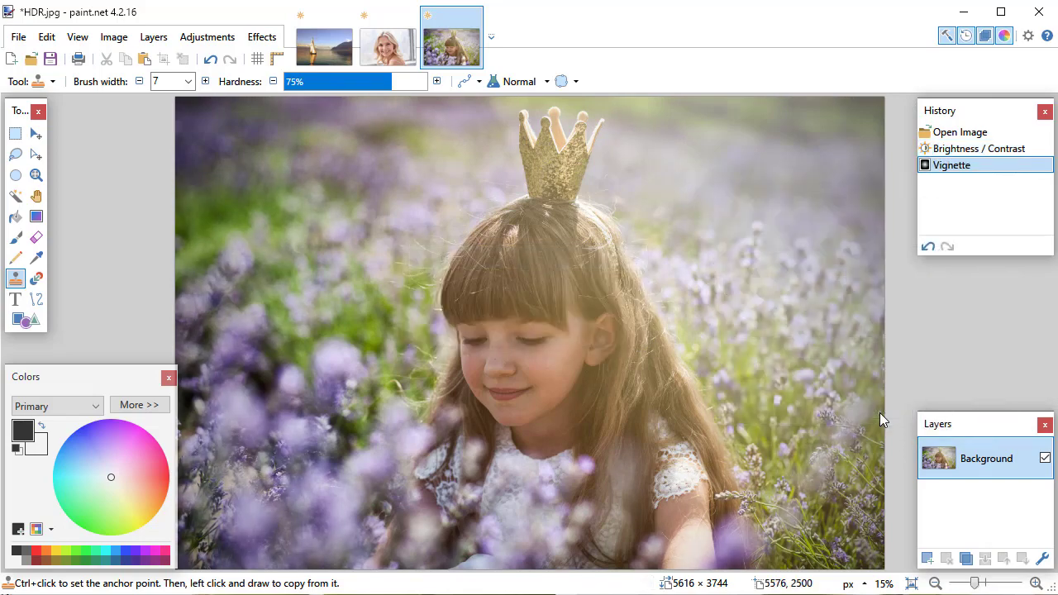